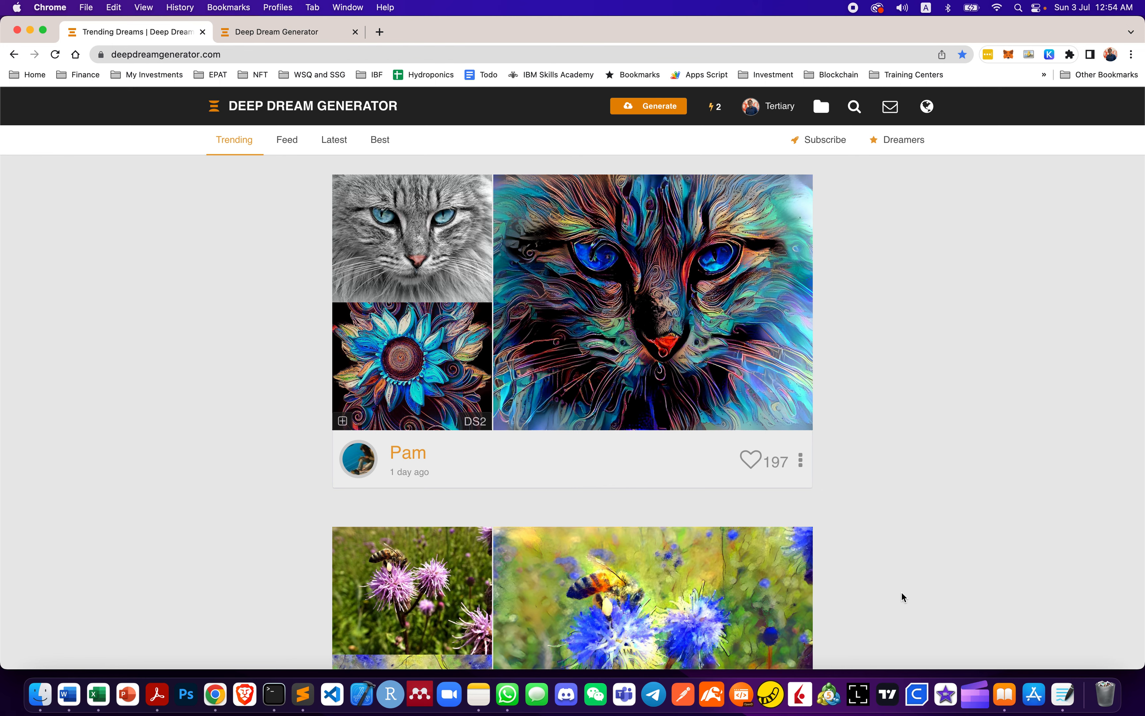
Start a new Deep Style generation and choose the uploaded group photo as the base image
click(655, 108)
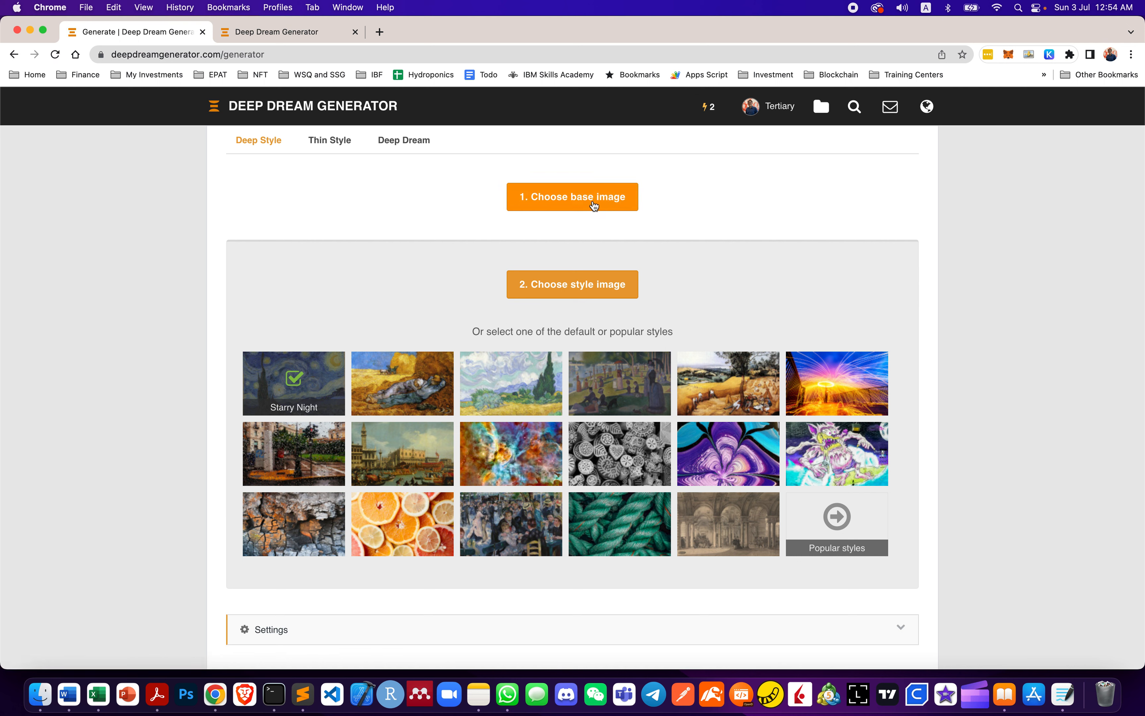
click(593, 205)
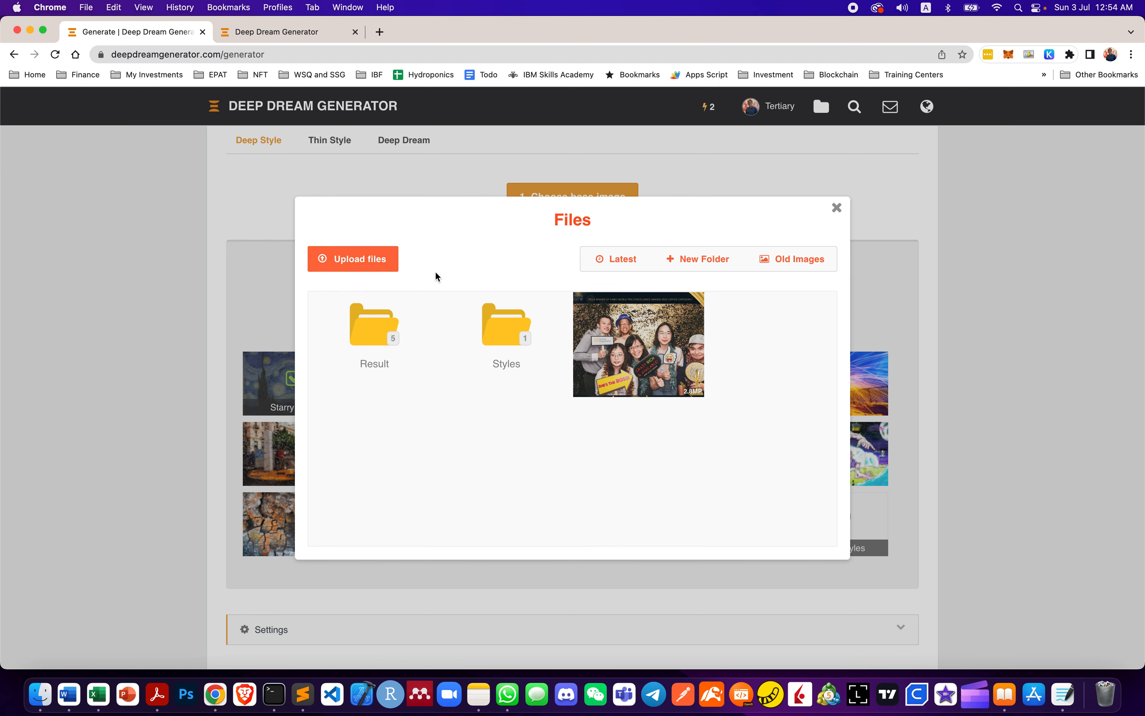
click(629, 347)
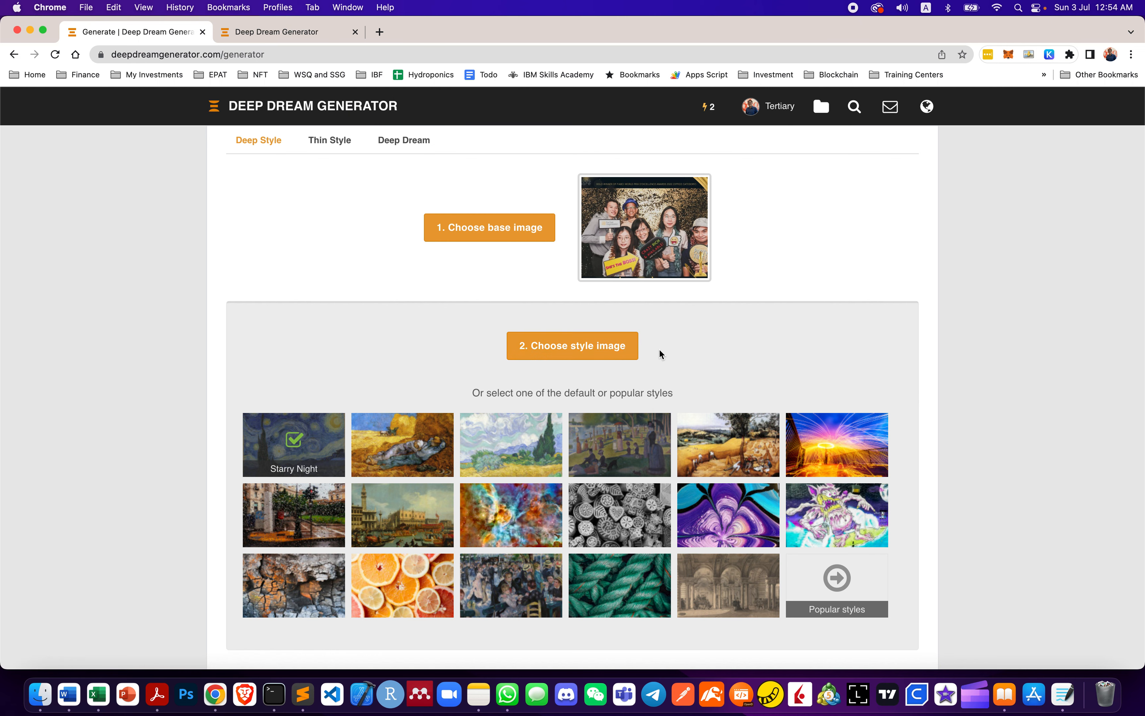
Browse the default and popular styles and choose the popular style showing a woman in a wide dark hat
scroll(644, 356, down, 2)
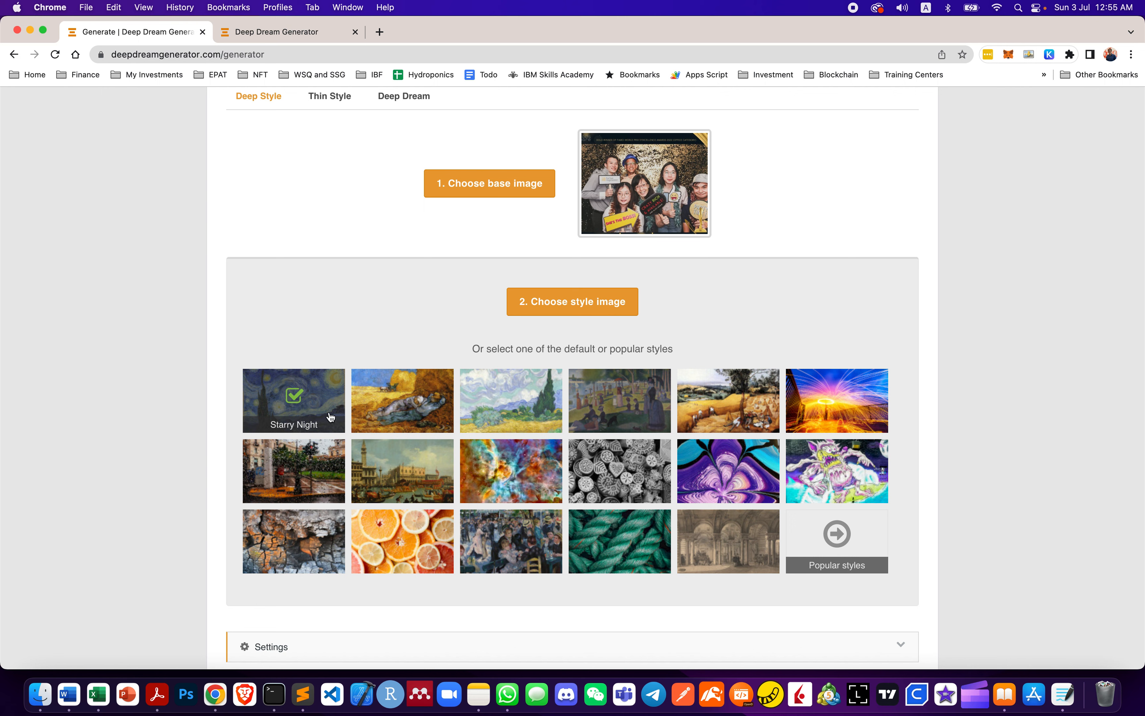
click(505, 404)
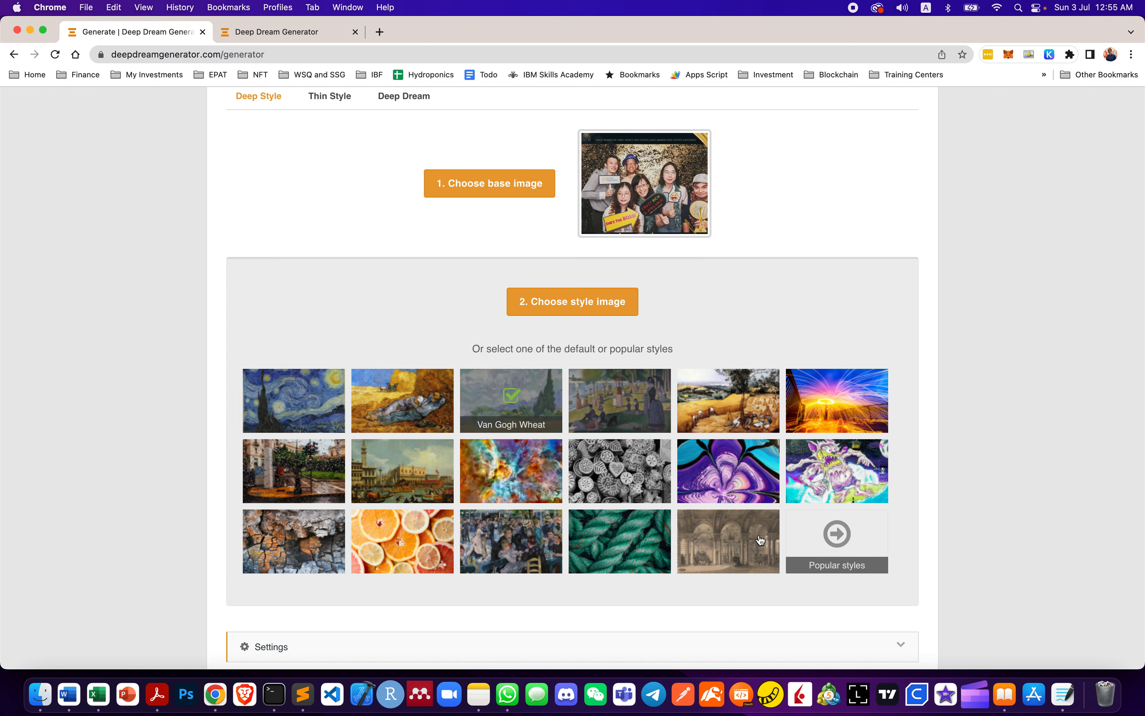
click(836, 534)
scroll(841, 549, down, 3)
scroll(841, 555, down, 2)
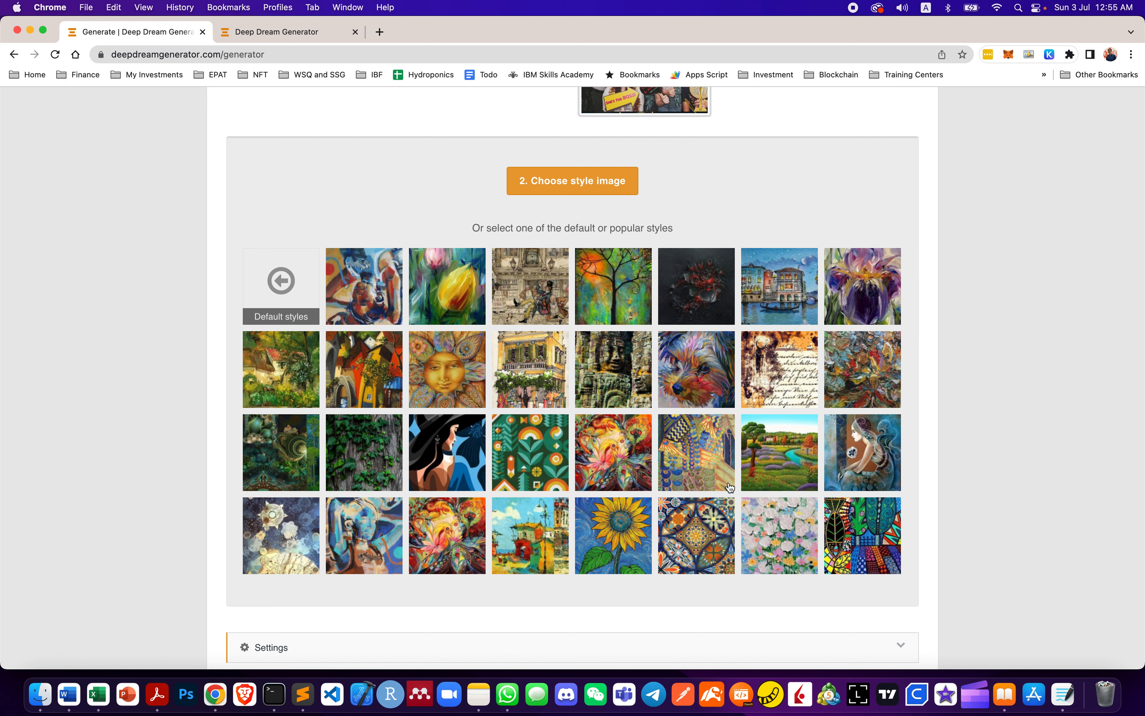
click(467, 456)
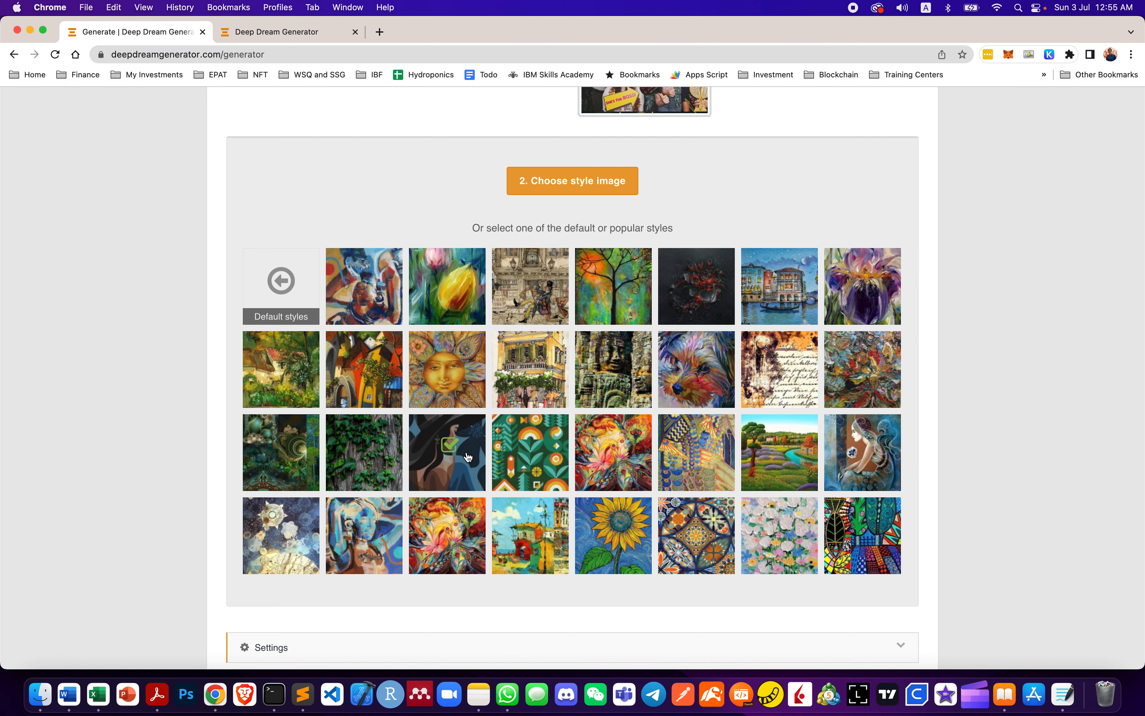
scroll(468, 456, down, 3)
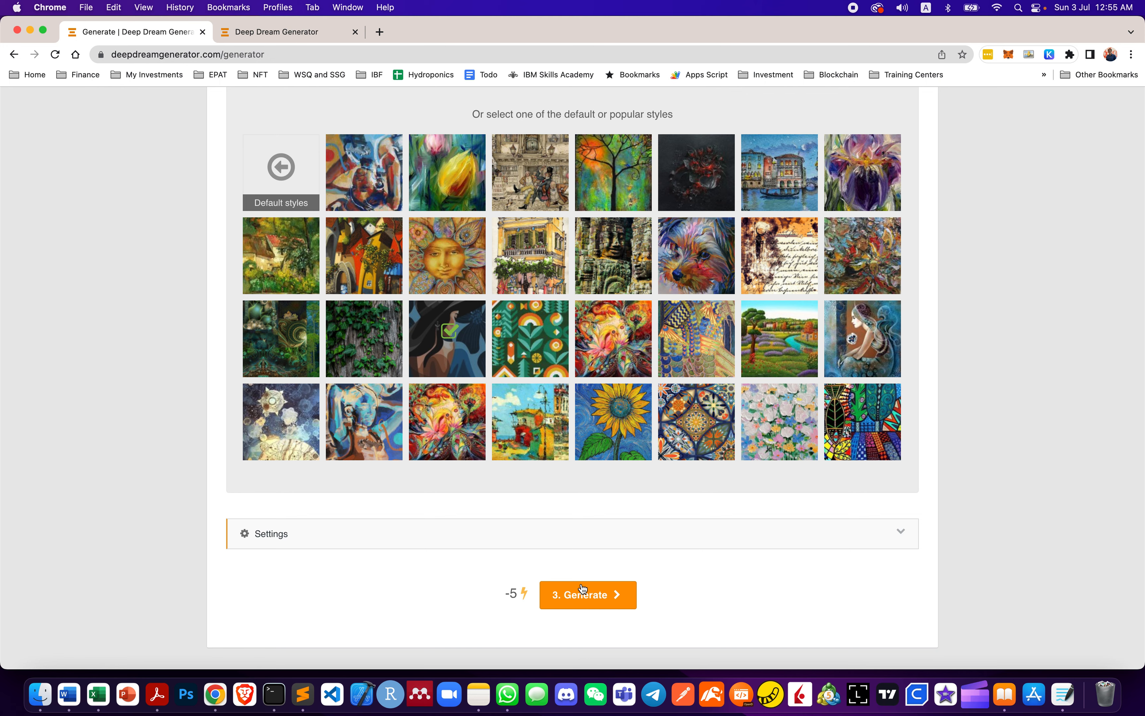
Open the already generated dream of the group photo and bring up the image's context options
click(268, 36)
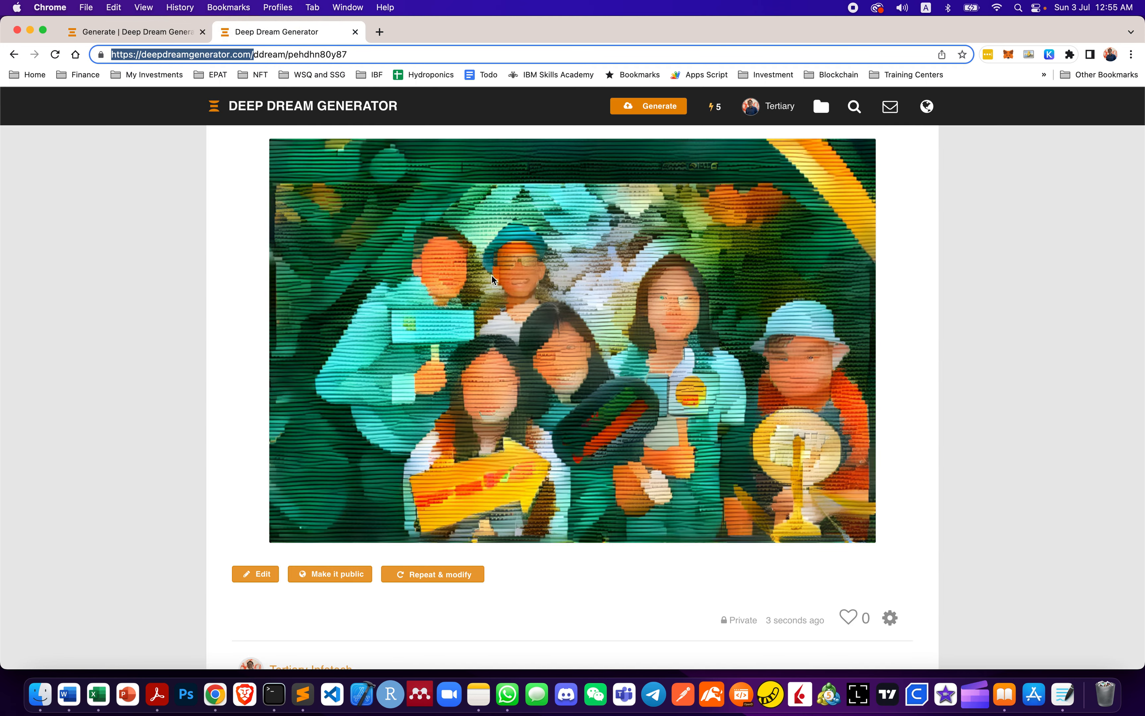
right_click(556, 303)
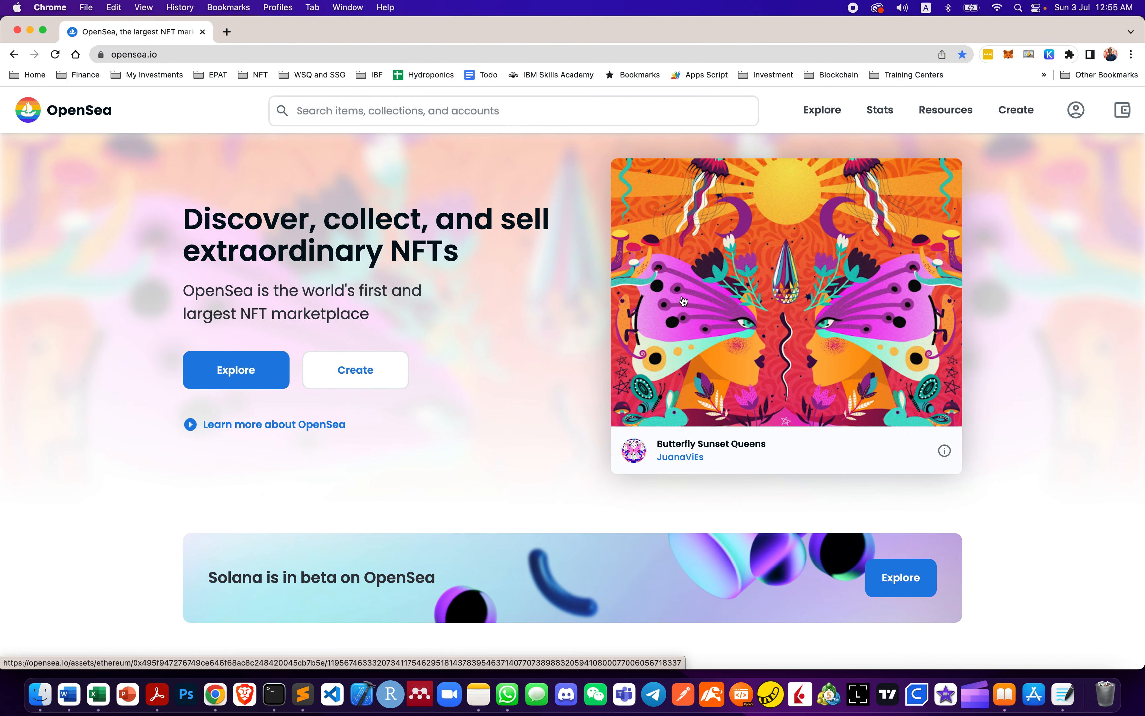
Connect to OpenSea with the MetaMask wallet and open the new item form, approving the wallet's request
mouse_move(1075, 116)
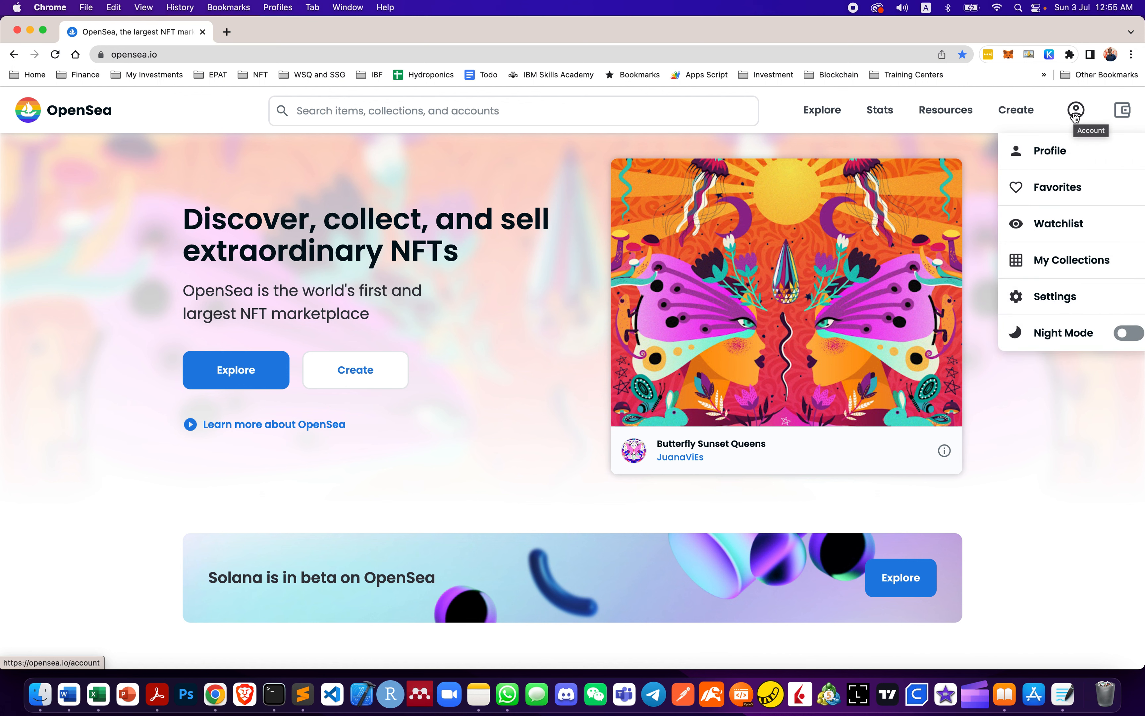
click(1075, 113)
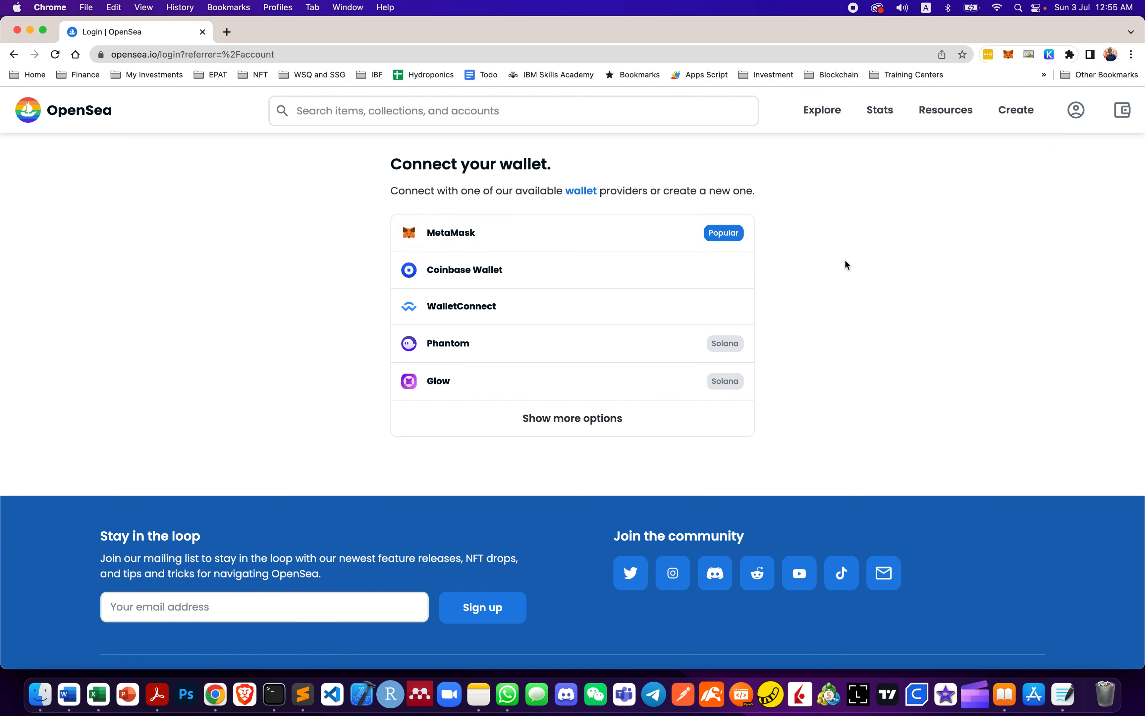
click(623, 231)
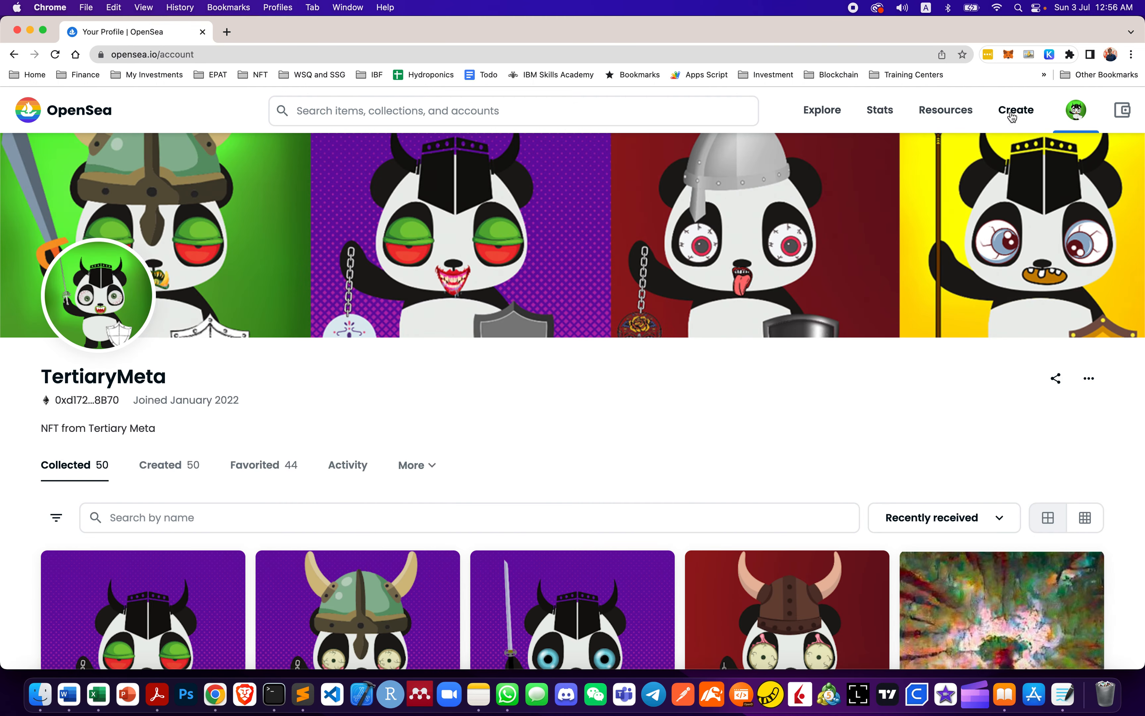
click(1012, 115)
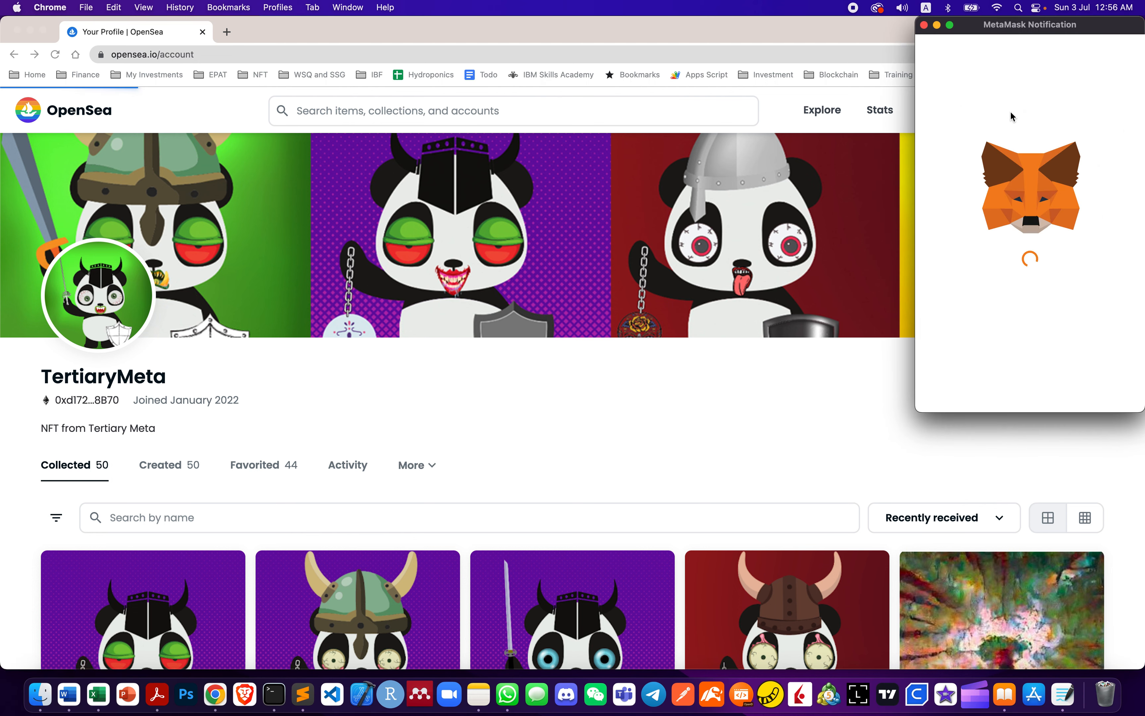
click(1093, 382)
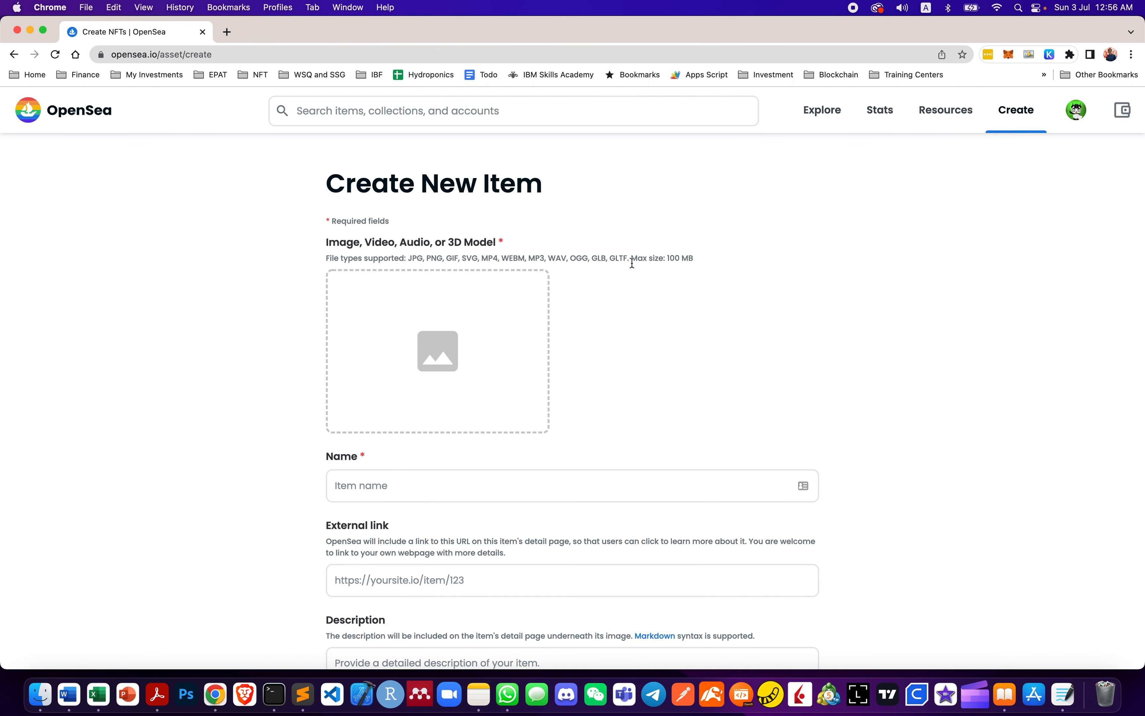
Upload image-deep-dream.jpg from the Downloads folder as the new item's media
scroll(584, 298, down, 3)
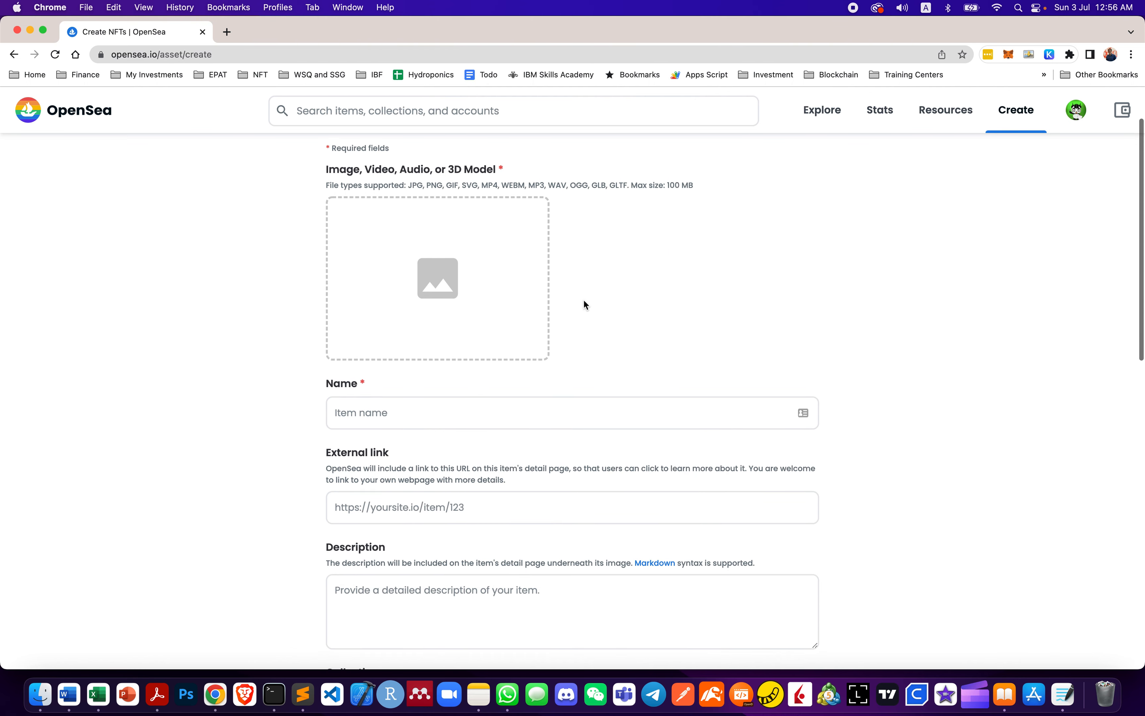
scroll(583, 298, up, 2)
scroll(584, 305, up, 1)
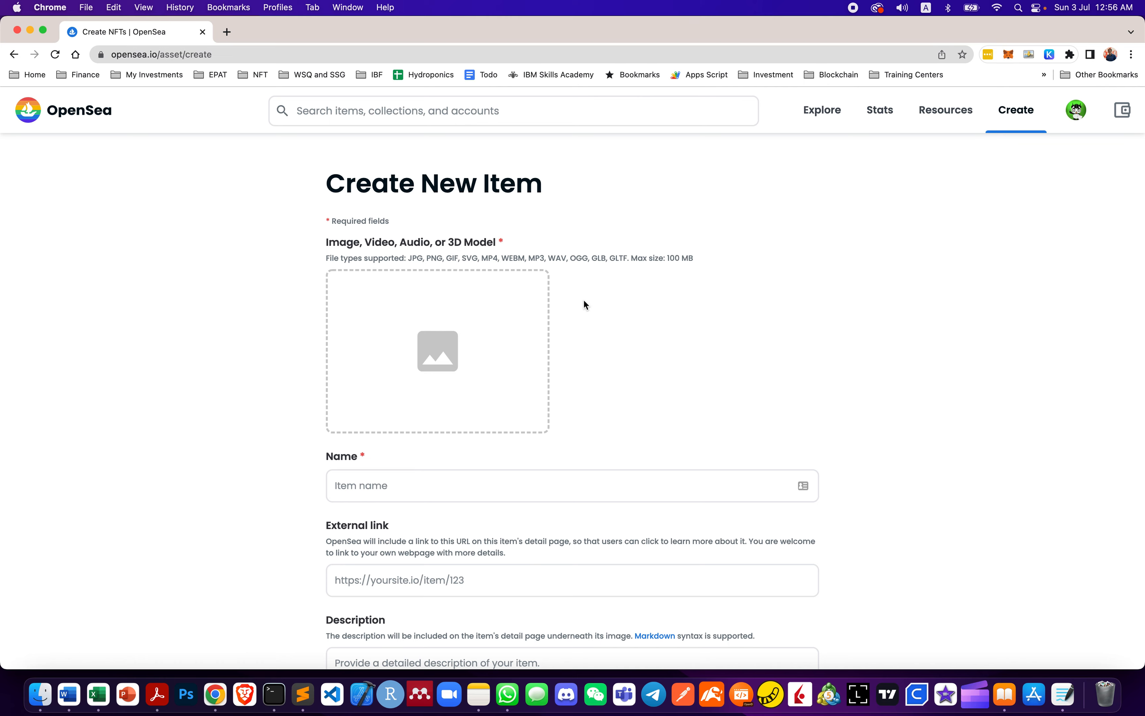
click(448, 353)
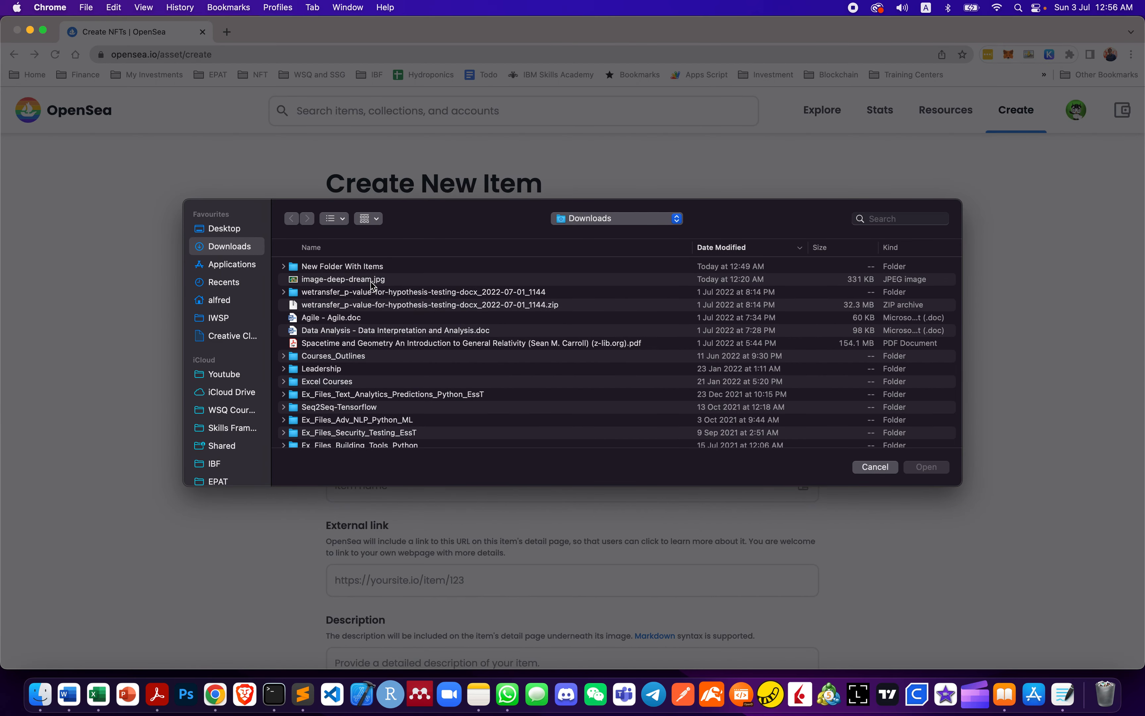
click(371, 283)
click(918, 467)
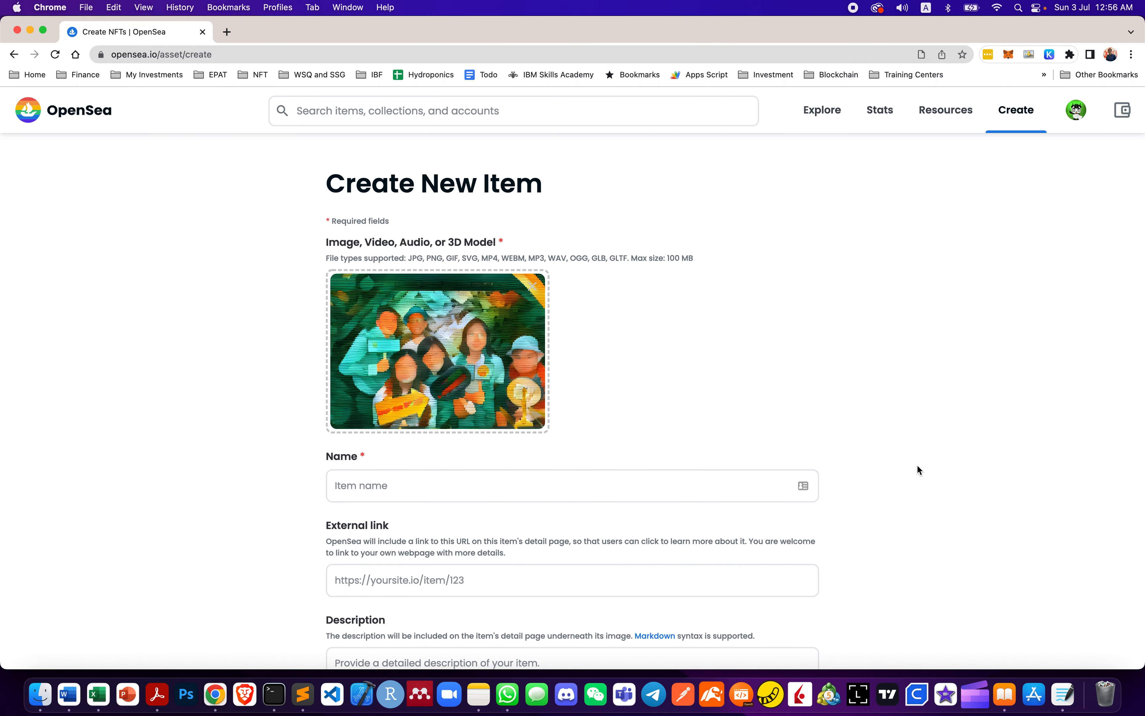
Name the new item "Party"
scroll(832, 470, down, 3)
click(451, 431)
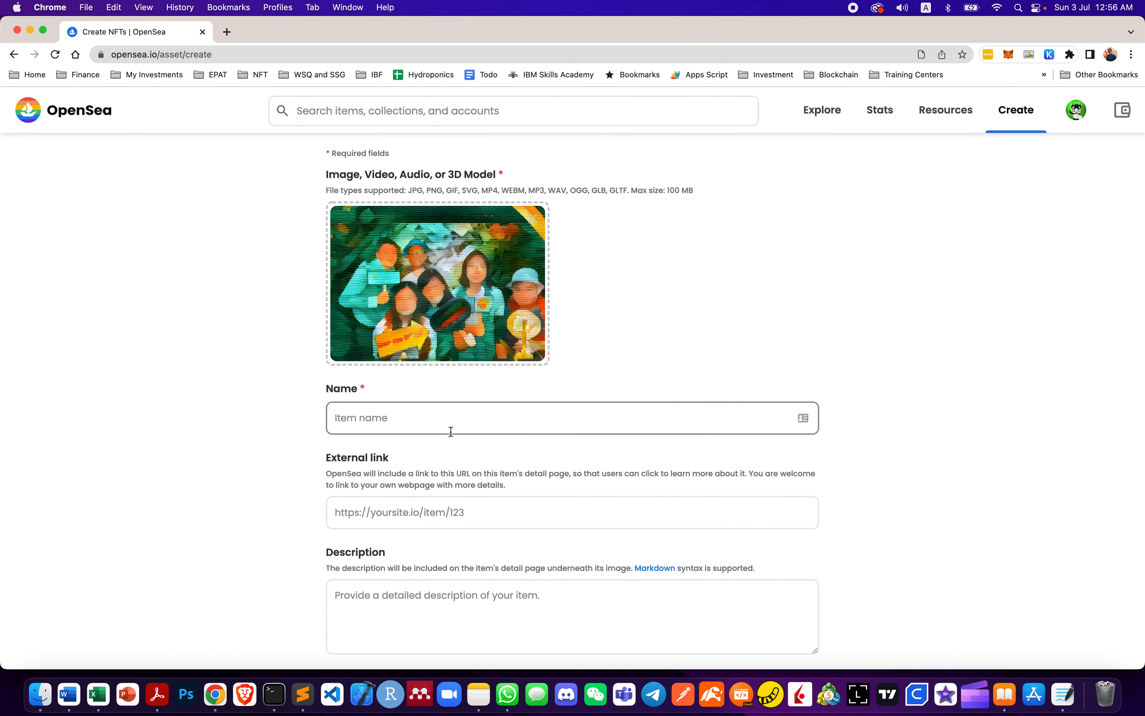
text(Party)
Leave the external link empty and enter "Party #1" as the item's description
scroll(426, 430, down, 3)
click(410, 437)
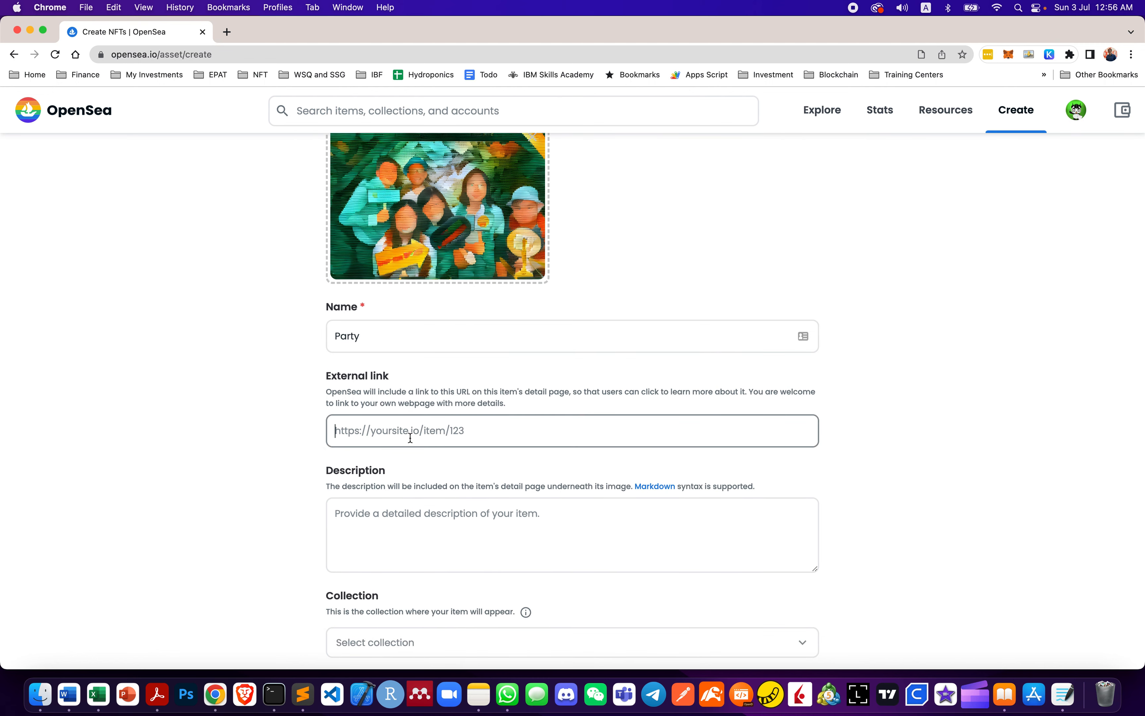
scroll(410, 437, down, 2)
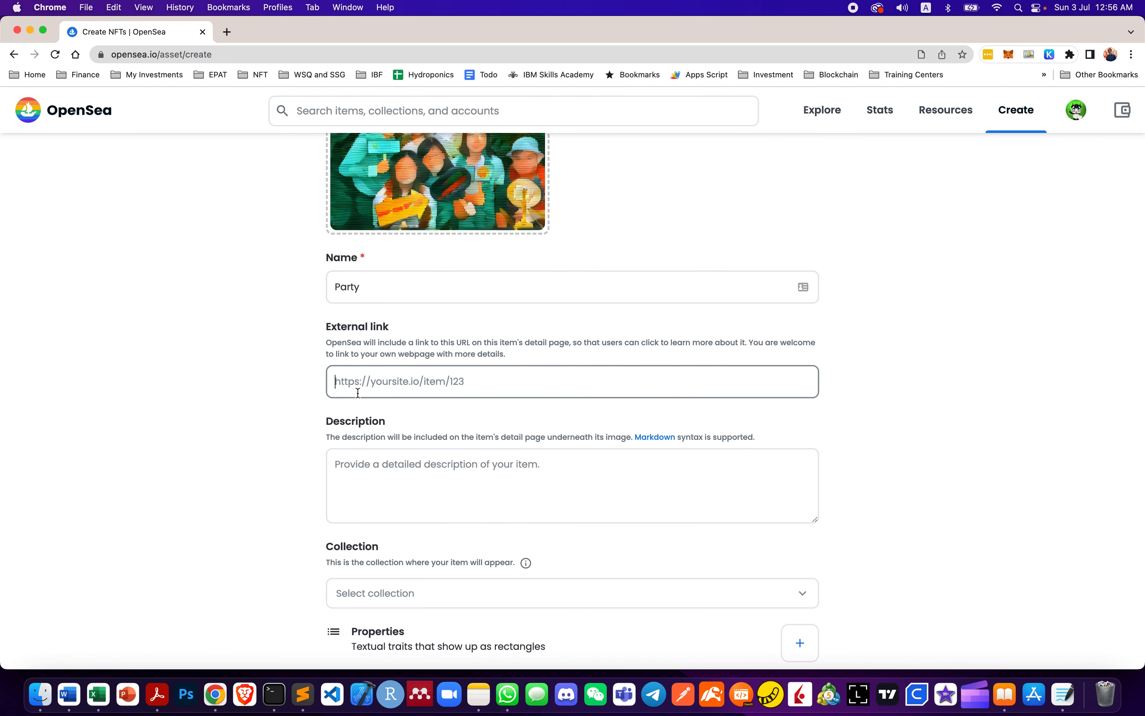
scroll(391, 414, down, 3)
click(388, 435)
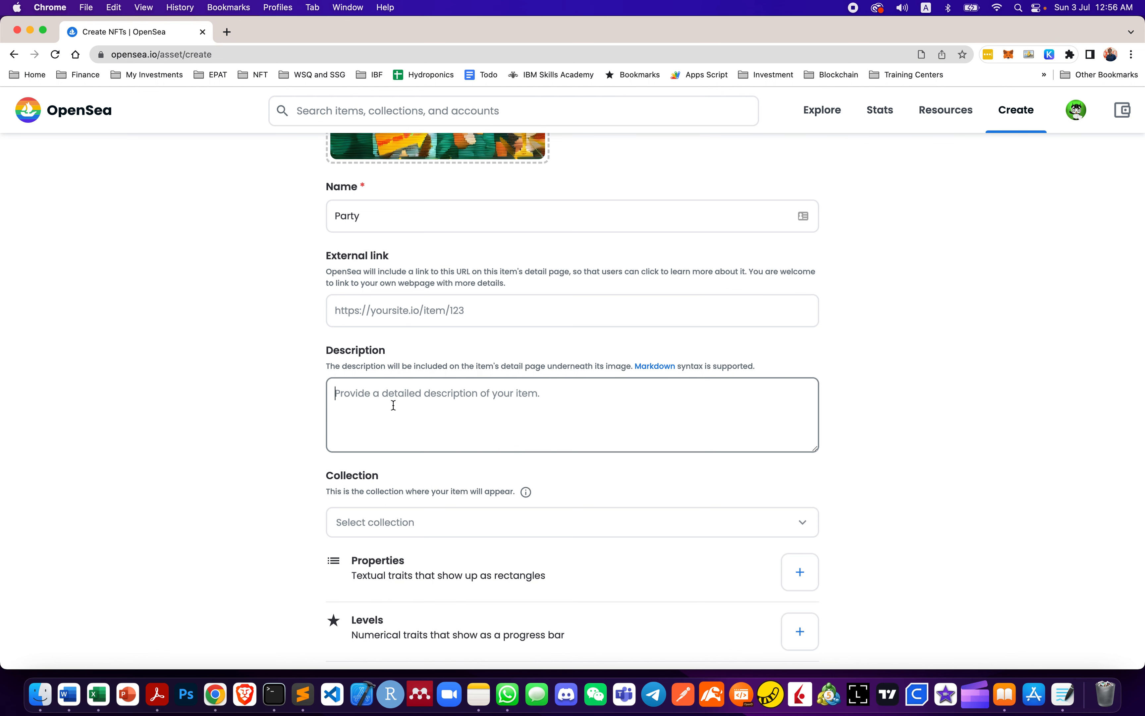
scroll(394, 405, up, 1)
text(Party #)
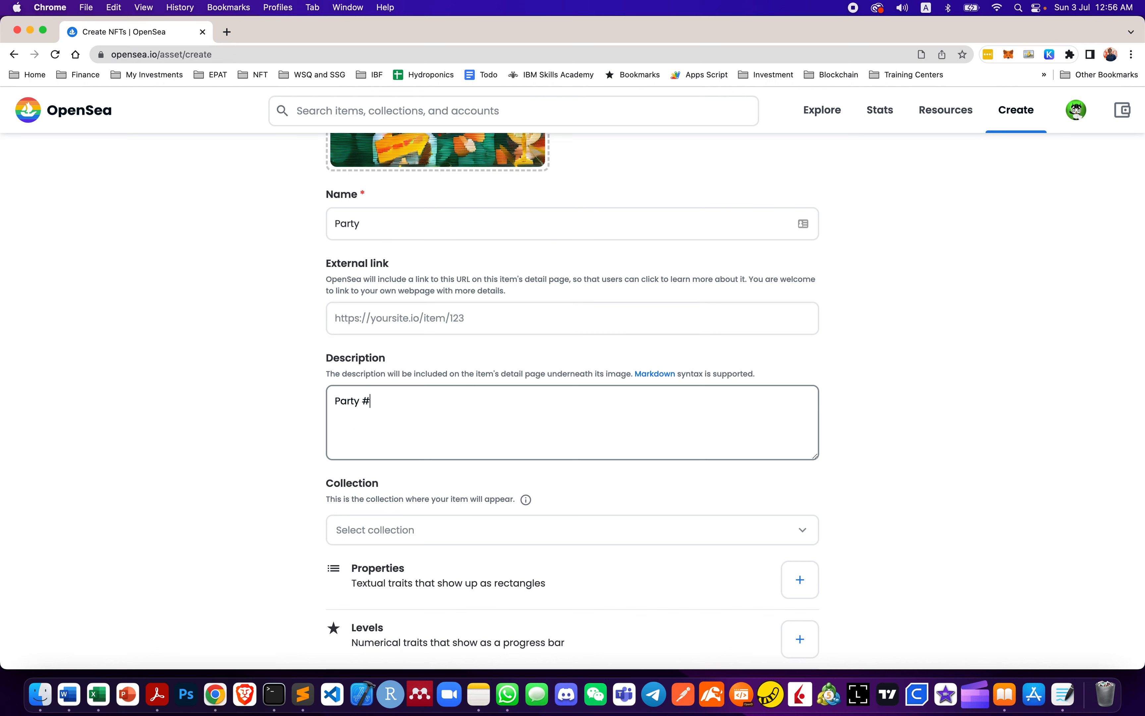
text(1)
Assign the item to the "Deep Dream Generated Images" collection
scroll(402, 429, down, 4)
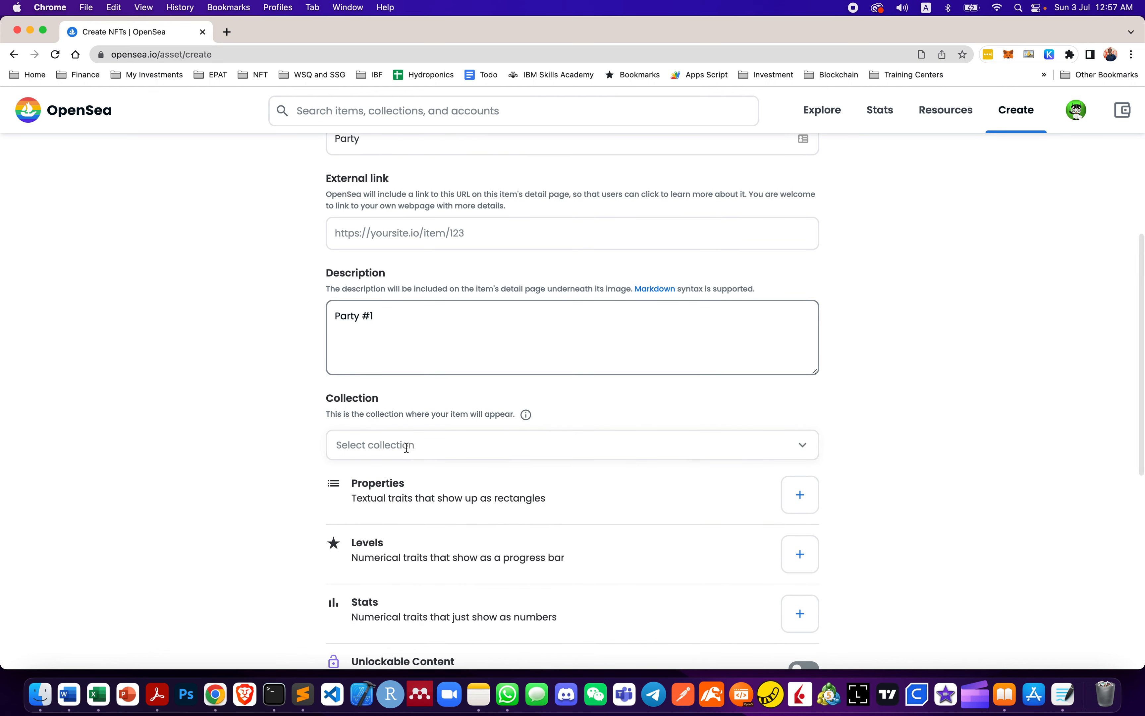
scroll(406, 447, down, 2)
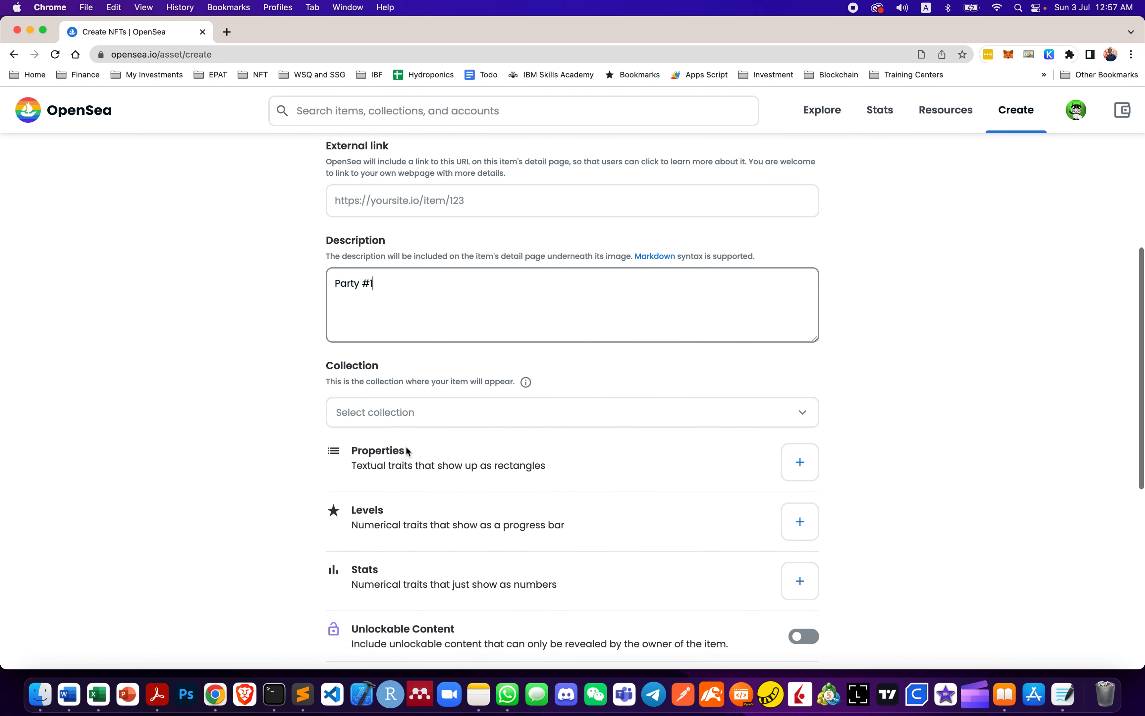
click(407, 404)
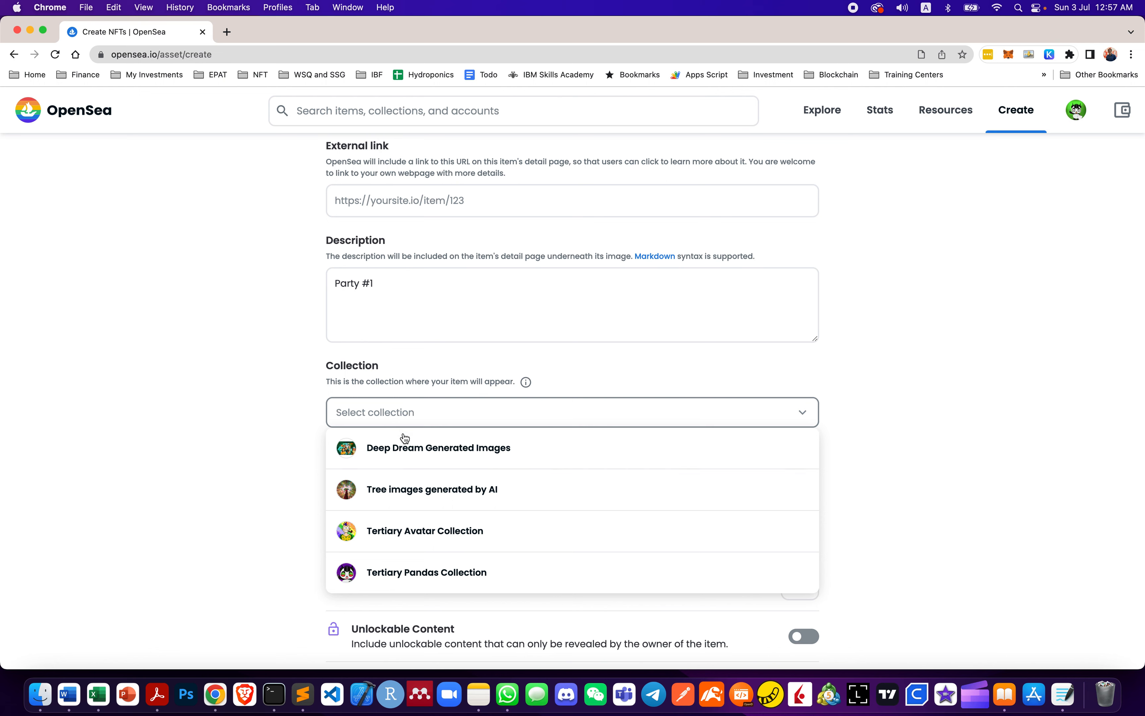
click(403, 448)
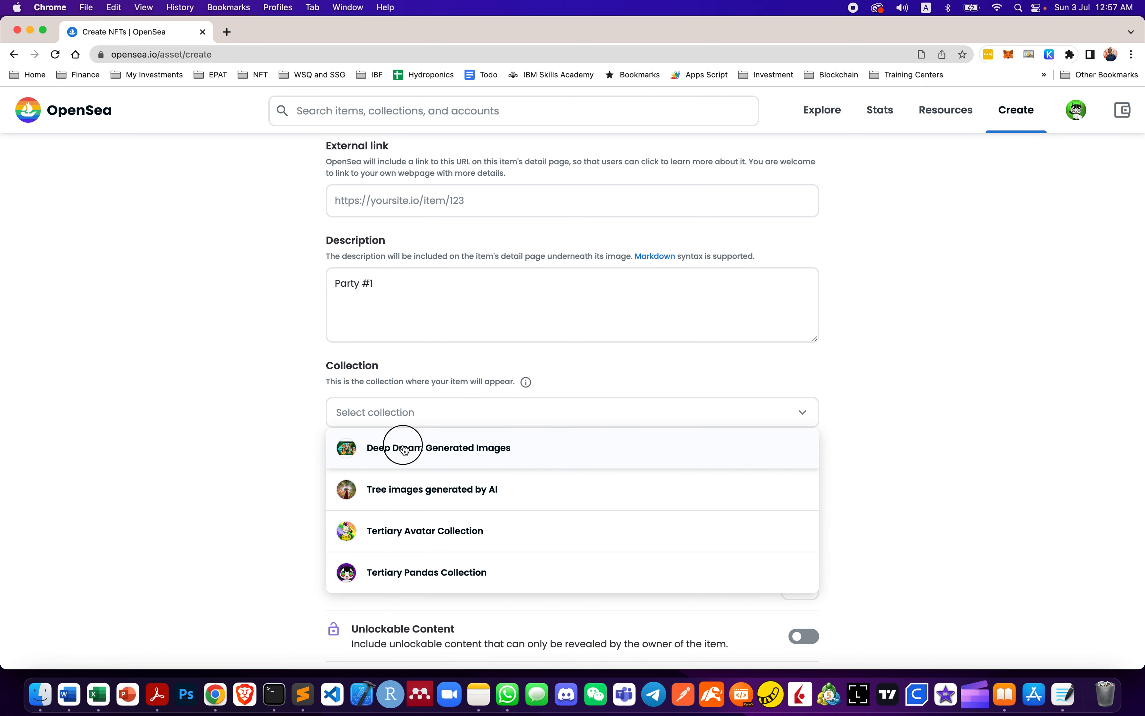
Review the item's remaining options: properties, levels, stats, unlockable content, explicit content, supply, blockchain and metadata freezing
scroll(478, 453, down, 2)
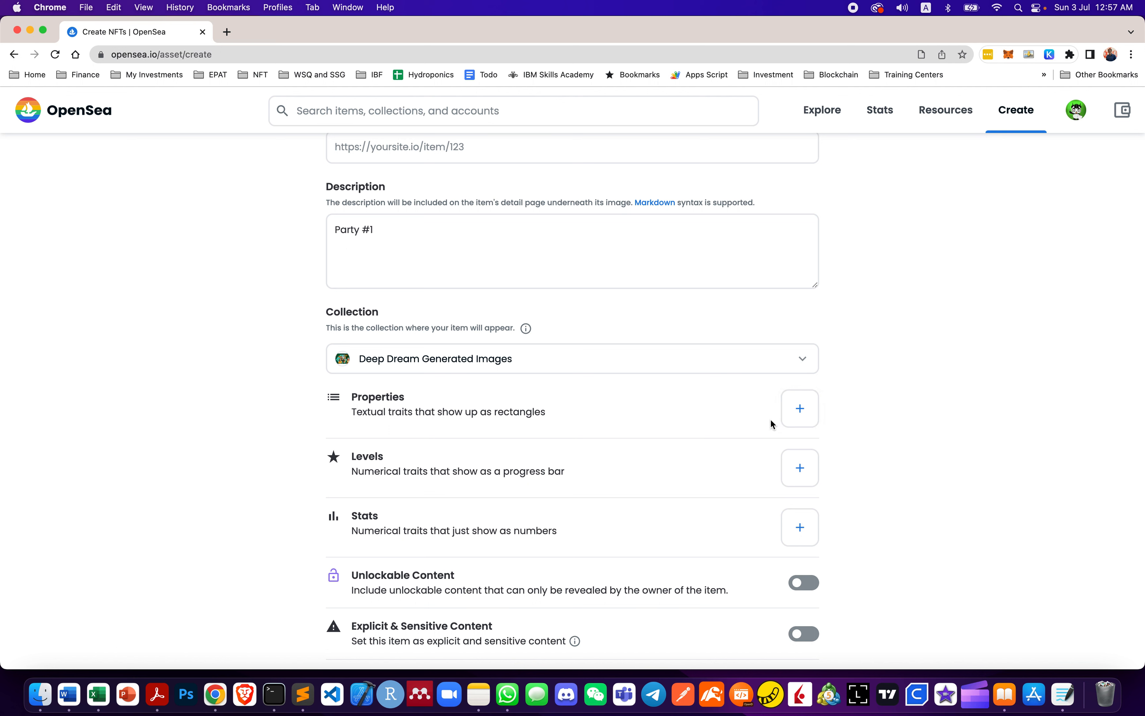
scroll(771, 420, down, 1)
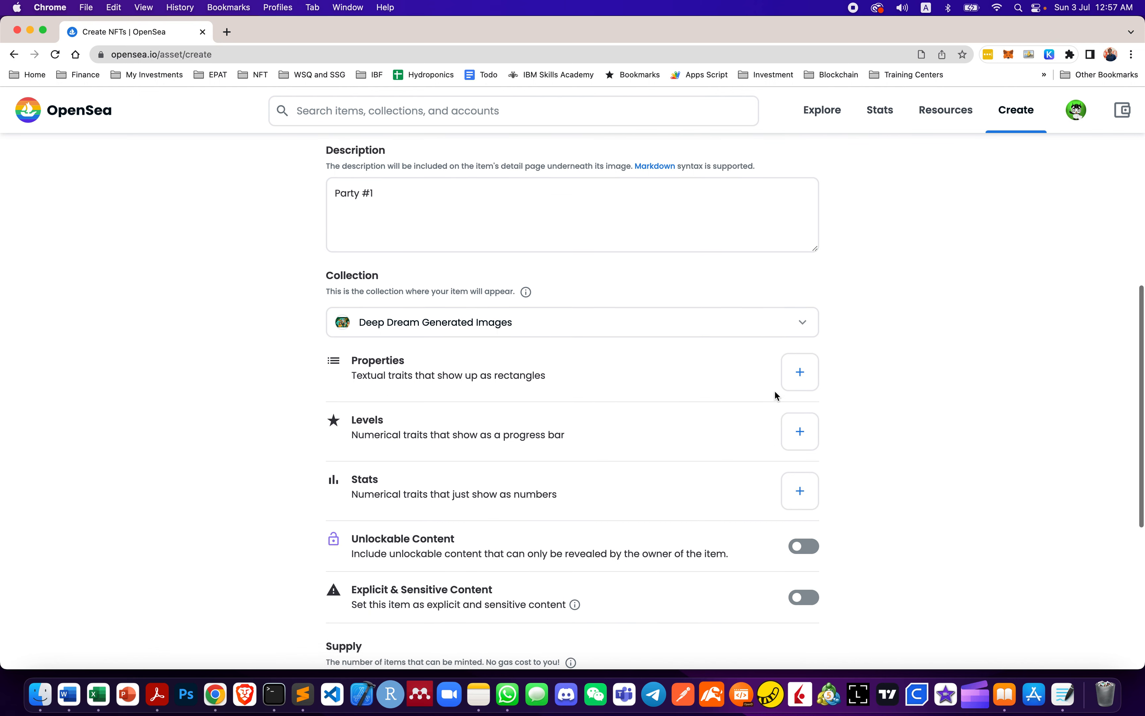
scroll(736, 381, down, 2)
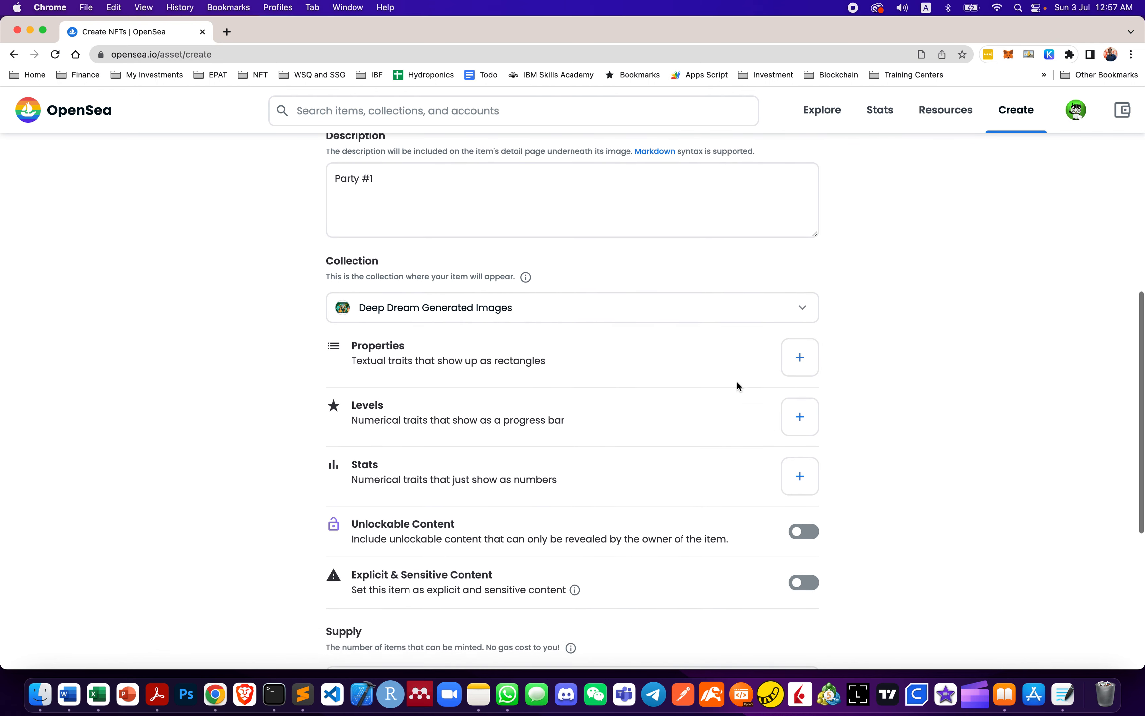
scroll(688, 388, down, 2)
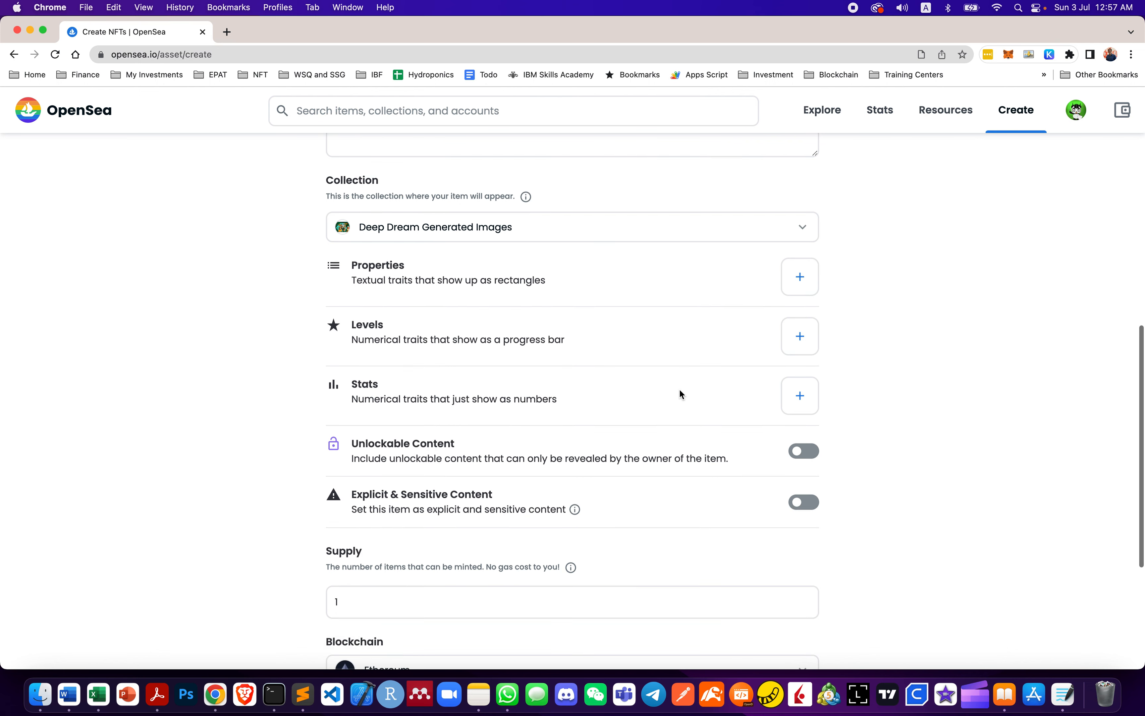
scroll(635, 408, down, 1)
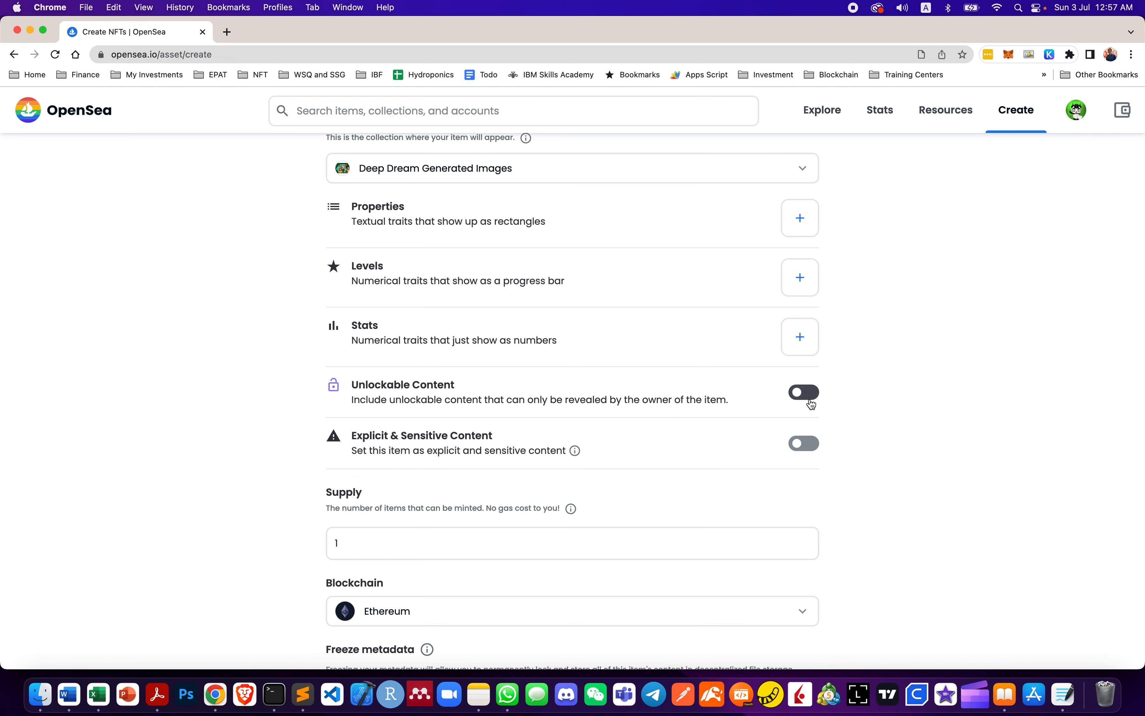
scroll(737, 432, down, 1)
mouse_move(575, 414)
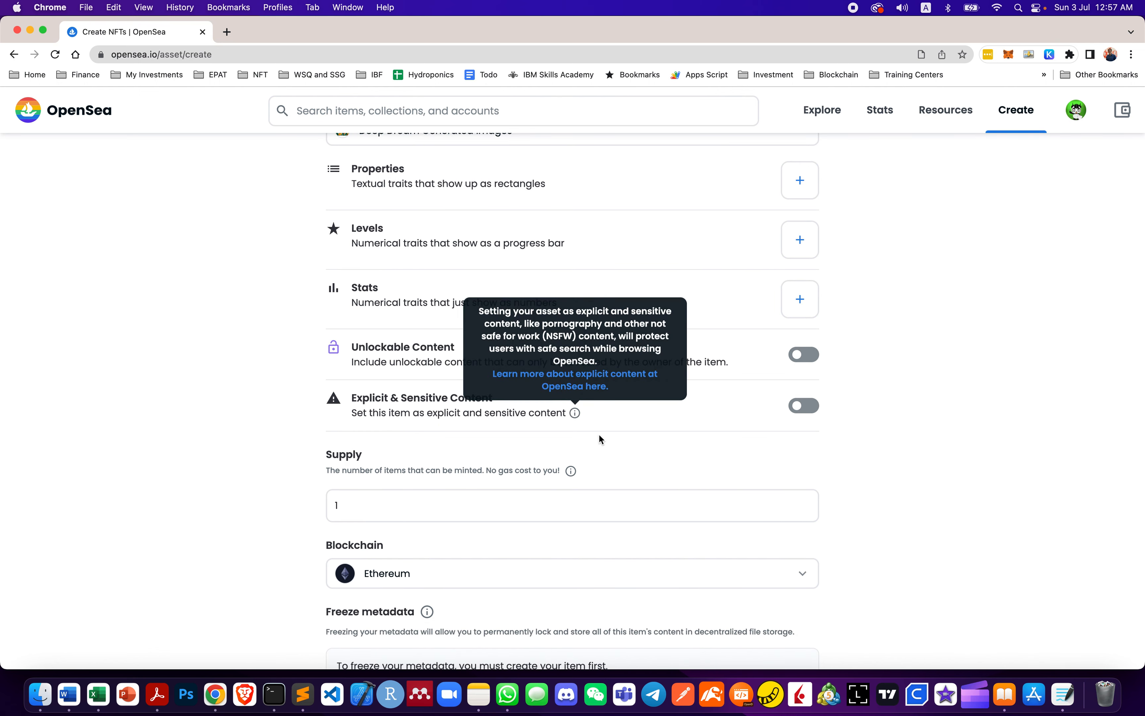
scroll(780, 427, down, 1)
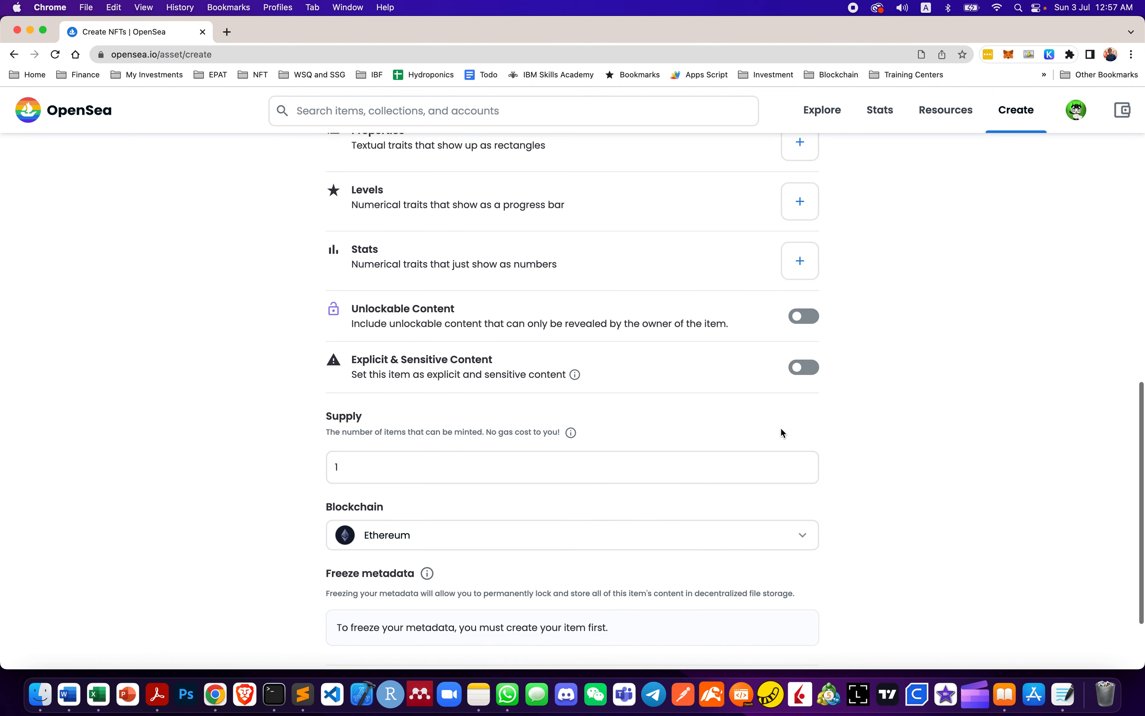
Choose Polygon as the item's blockchain, leaving the supply at 1
scroll(530, 417, down, 1)
scroll(463, 441, down, 1)
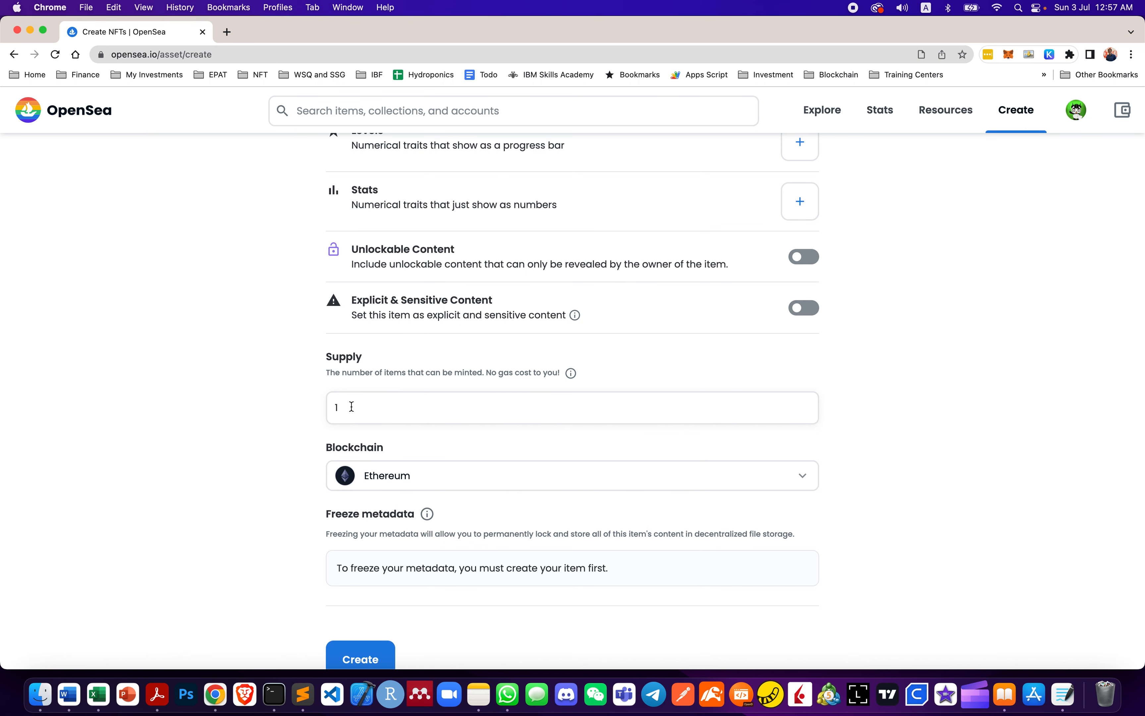
scroll(352, 410, down, 2)
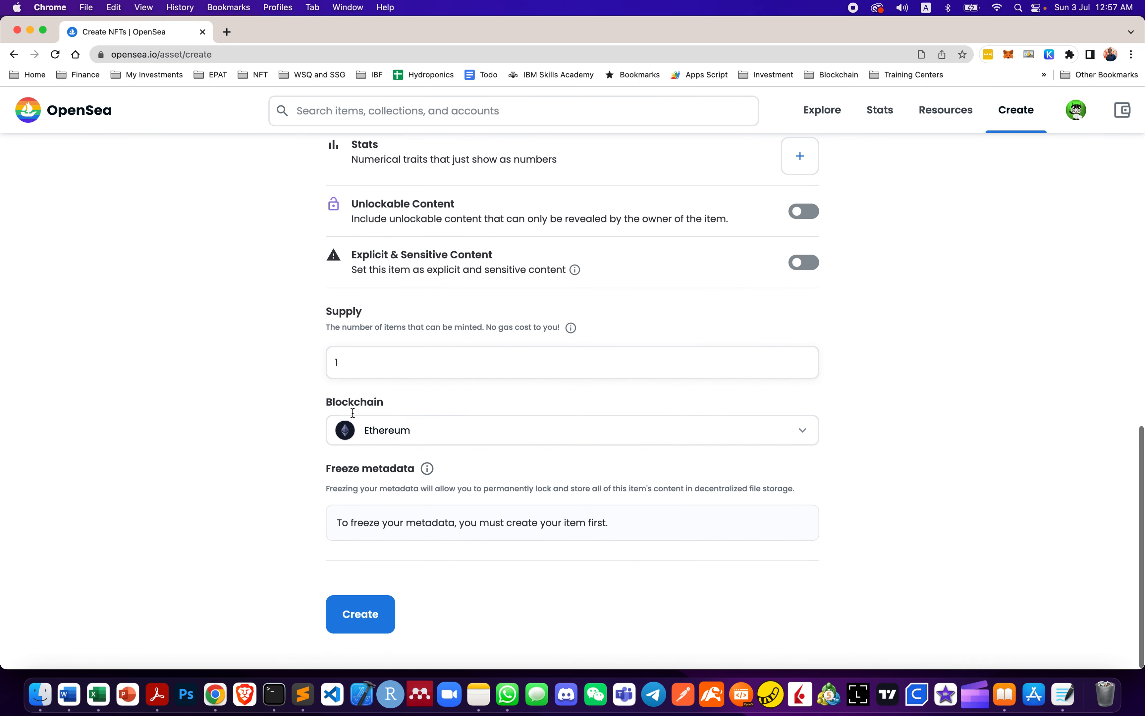
click(419, 436)
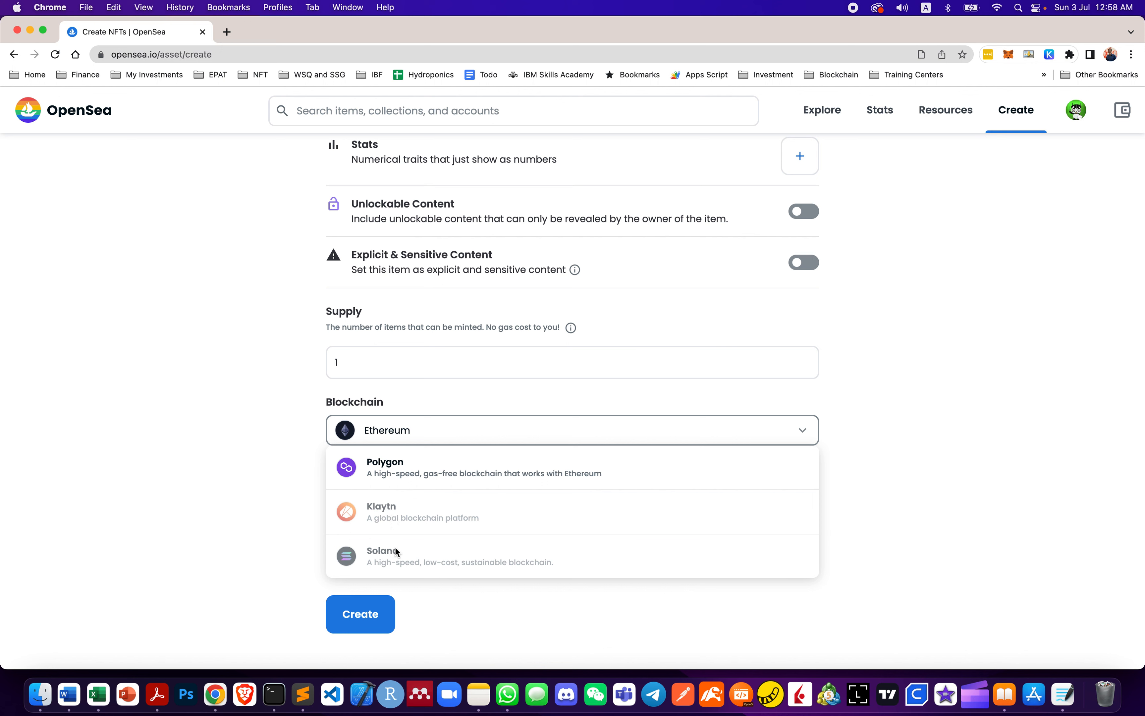
click(403, 472)
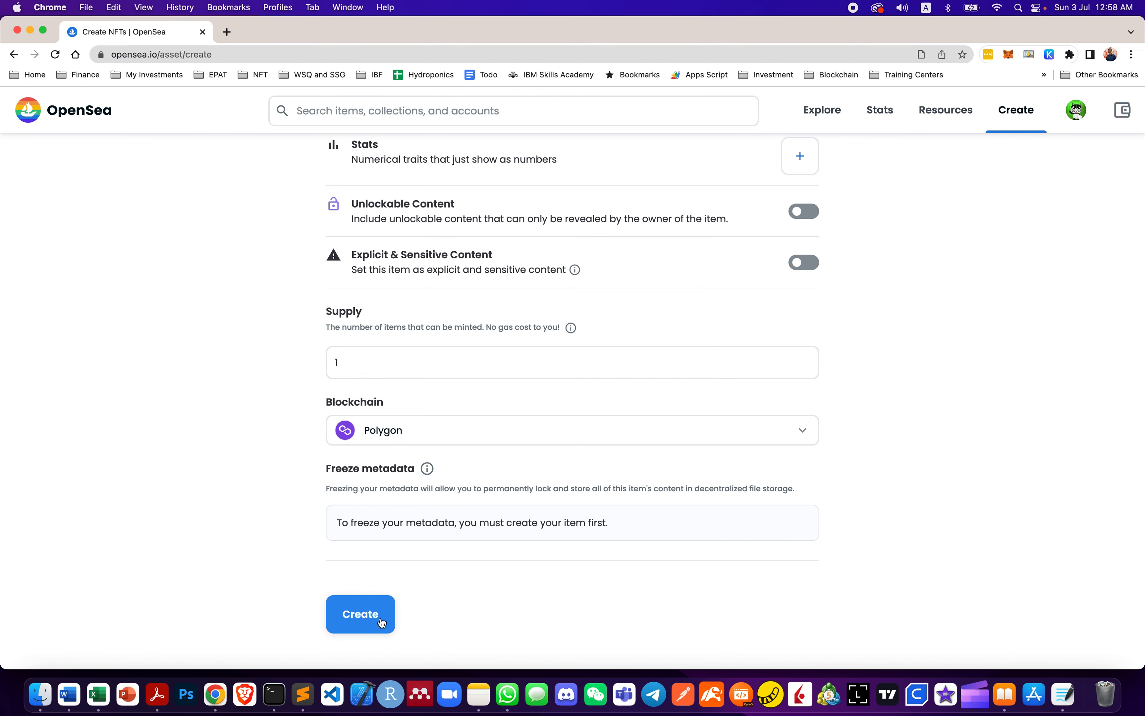
Create the item, complete the human verification check and dismiss the creation confirmation
click(379, 621)
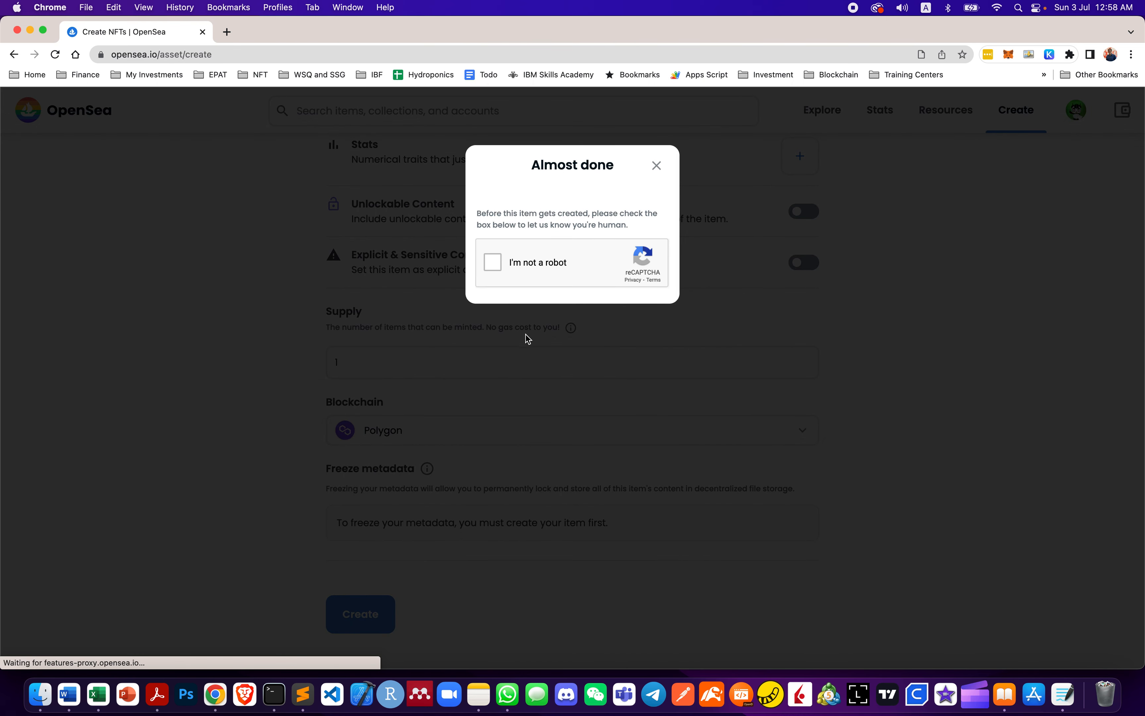
click(493, 263)
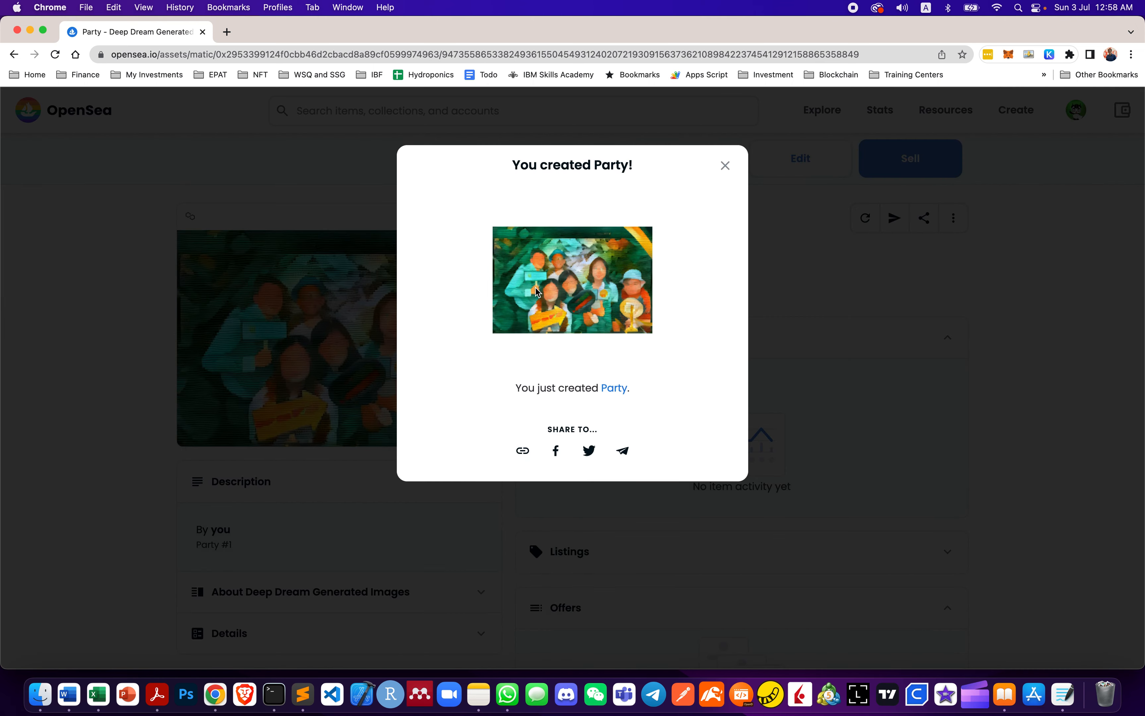
click(615, 390)
click(617, 388)
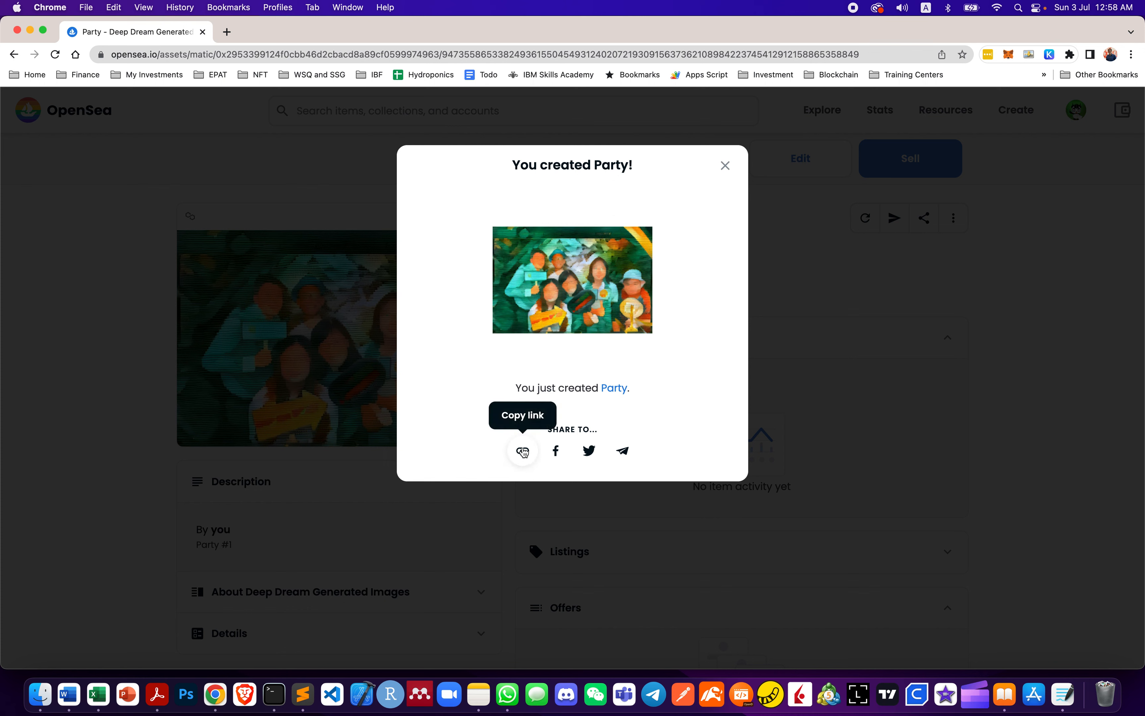
click(723, 168)
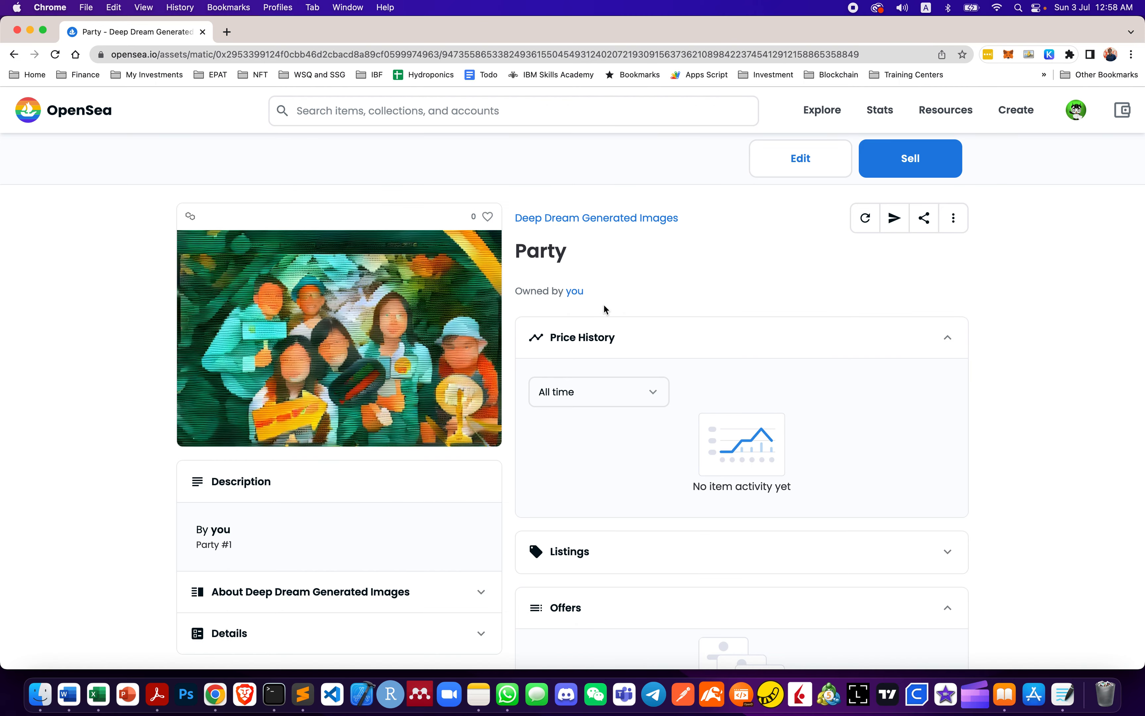
Expand the Party item's details and examine its contract address on Polygonscan
scroll(597, 290, down, 2)
scroll(602, 294, up, 1)
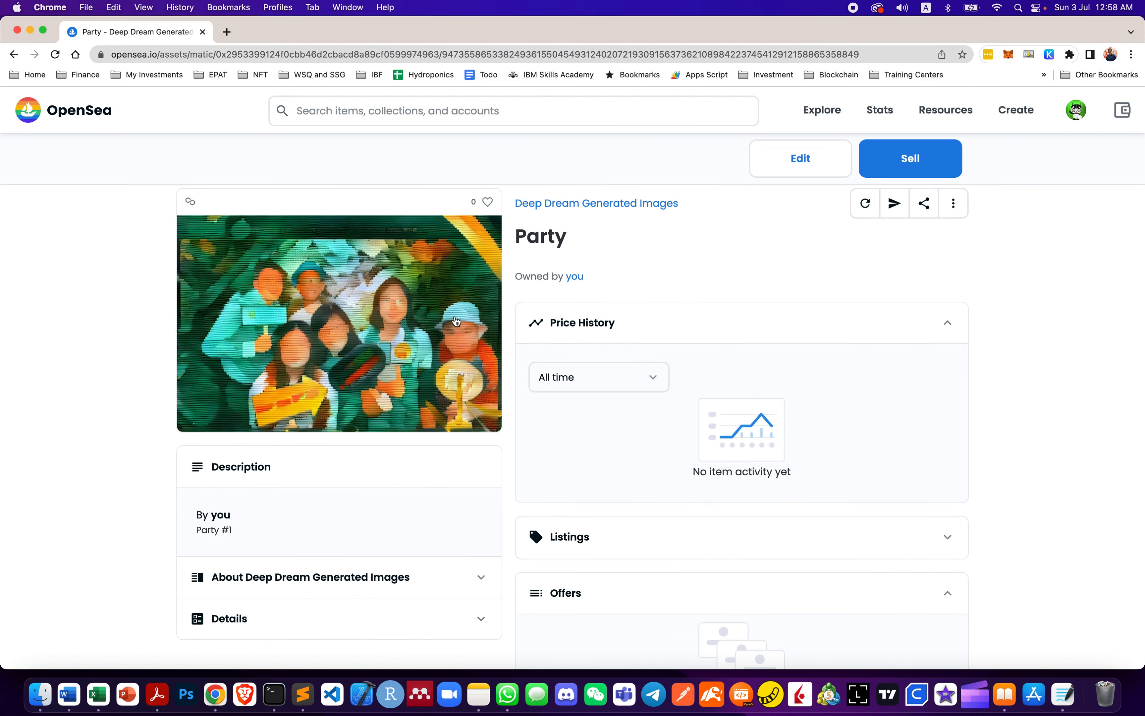
scroll(455, 317, down, 1)
scroll(454, 318, down, 4)
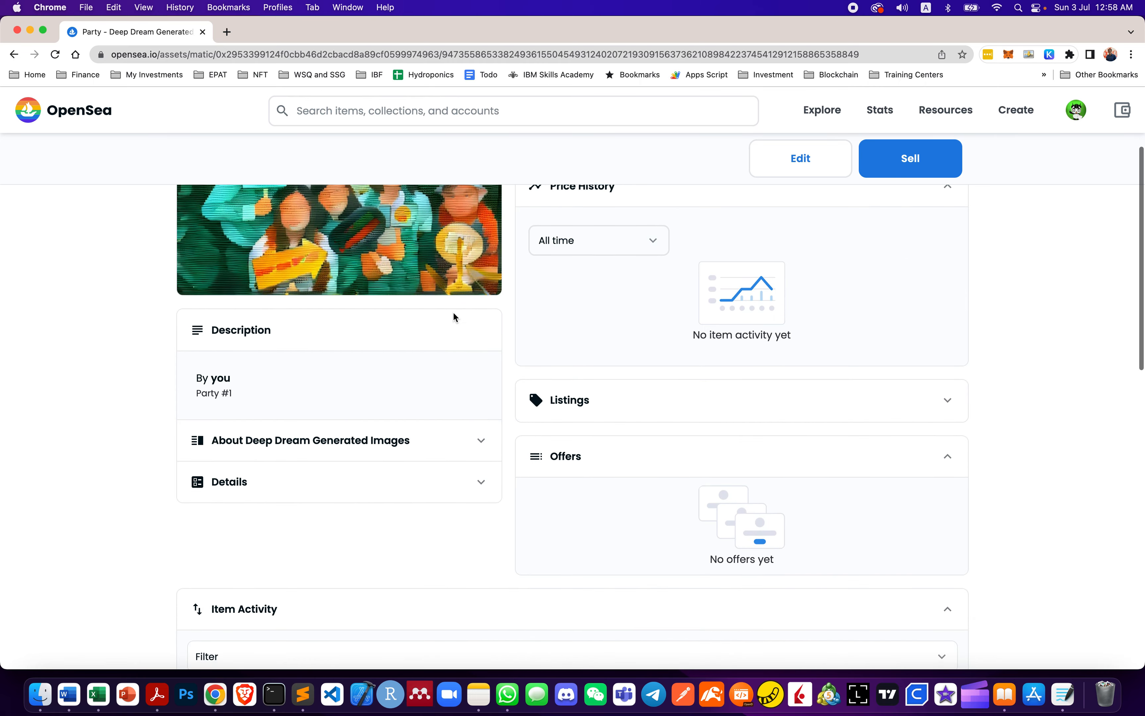
click(459, 492)
scroll(458, 492, down, 3)
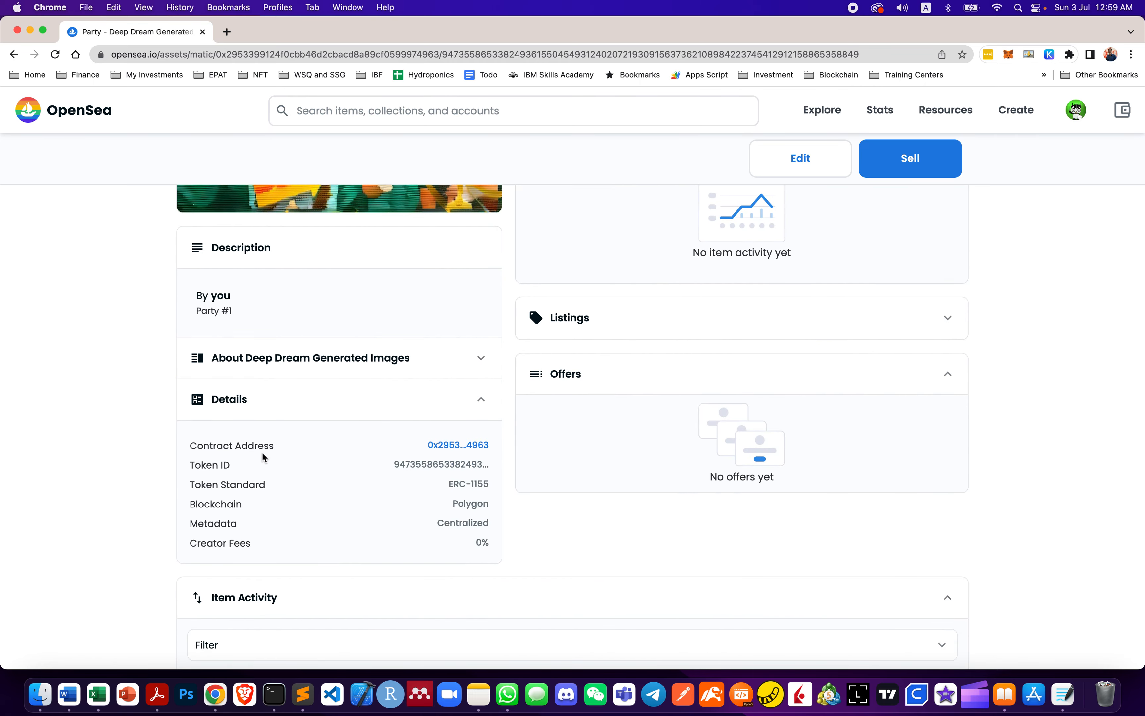
click(454, 449)
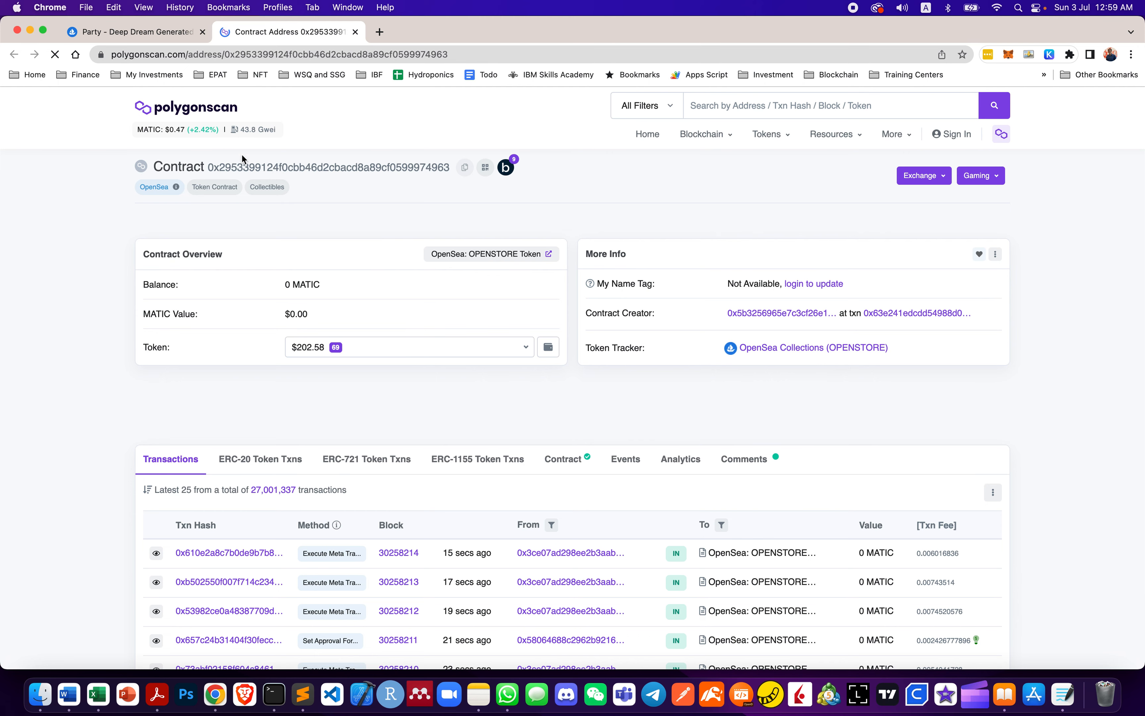
scroll(295, 319, down, 1)
scroll(285, 211, up, 1)
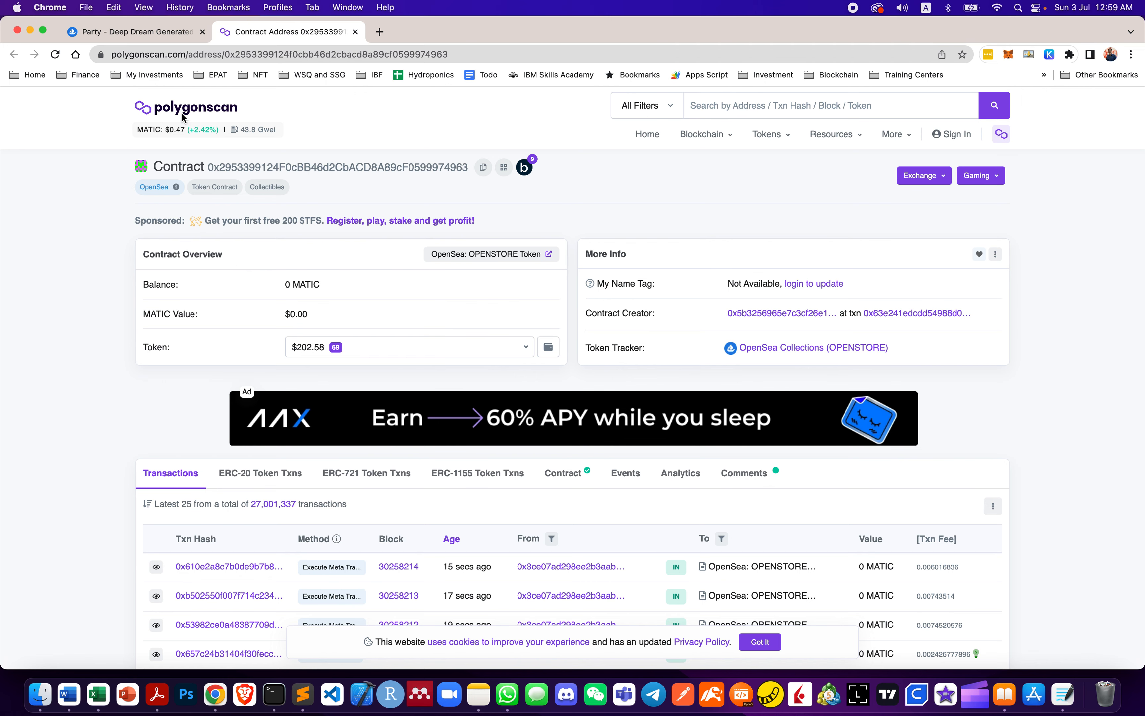
Return to the Party item page and examine its token details, metadata hosting and item activity
click(153, 40)
scroll(435, 359, down, 3)
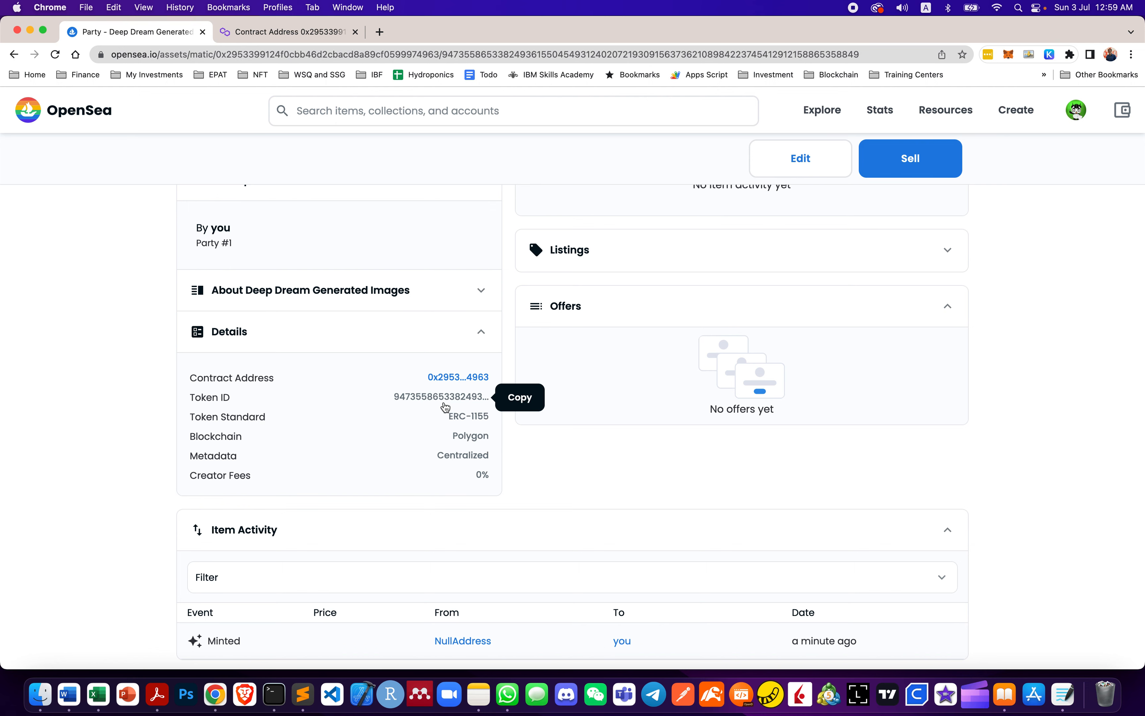
scroll(445, 406, down, 1)
mouse_move(479, 430)
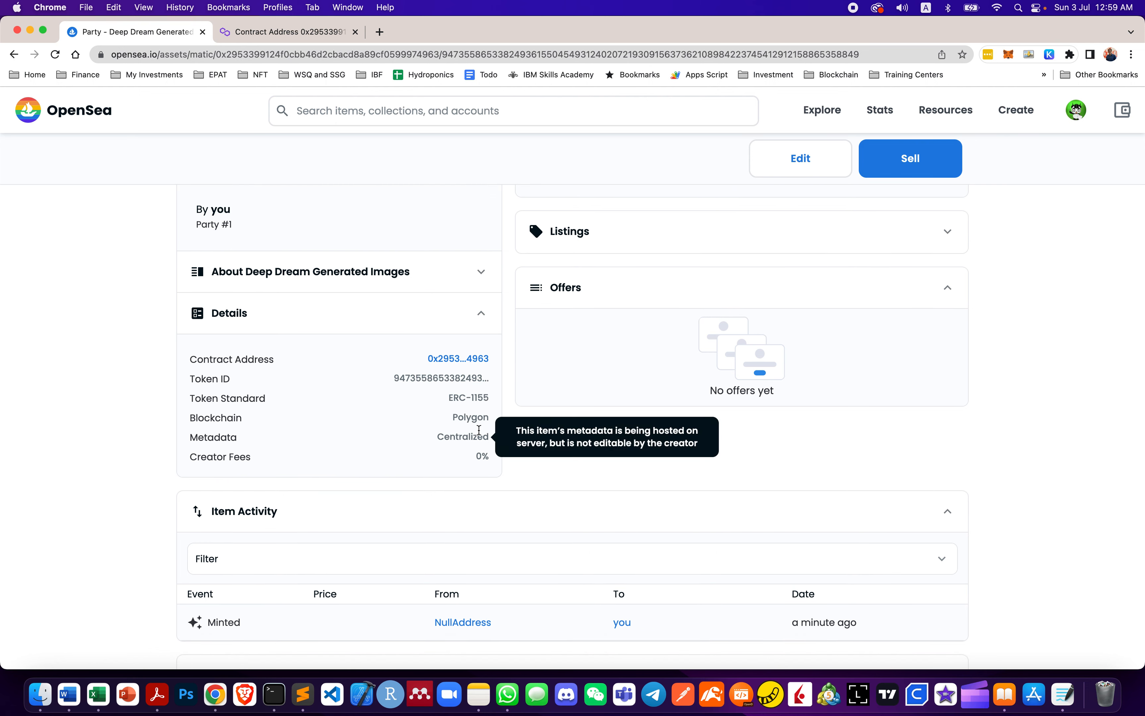
scroll(479, 430, down, 4)
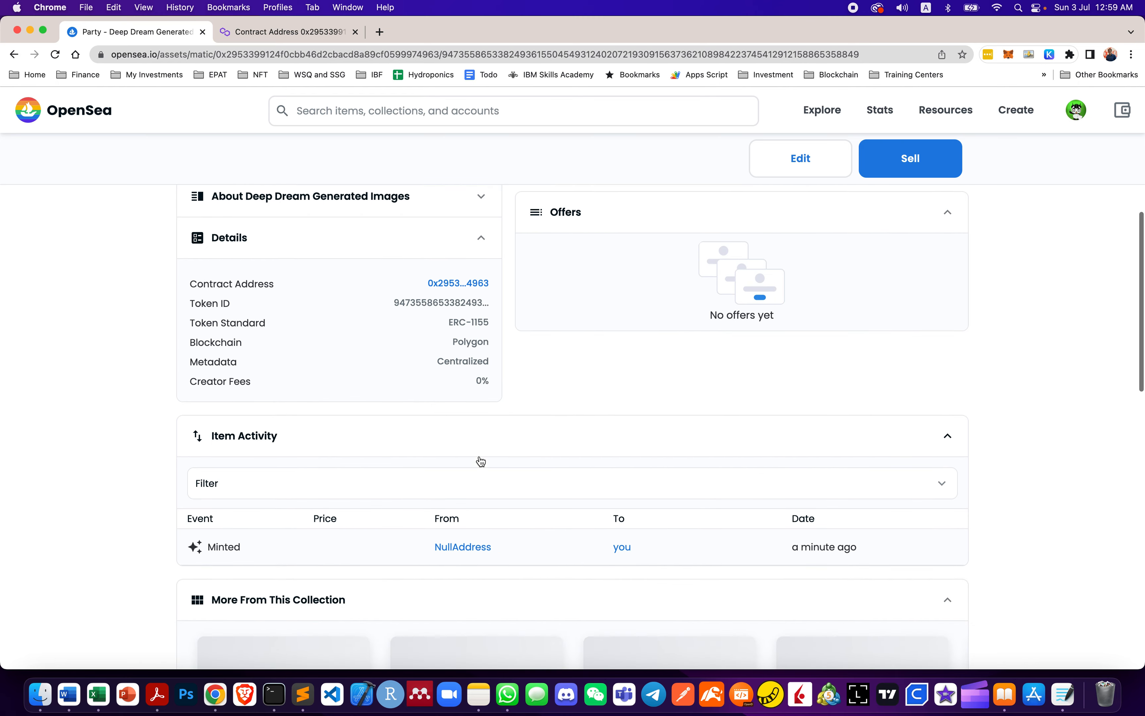
scroll(478, 454, up, 10)
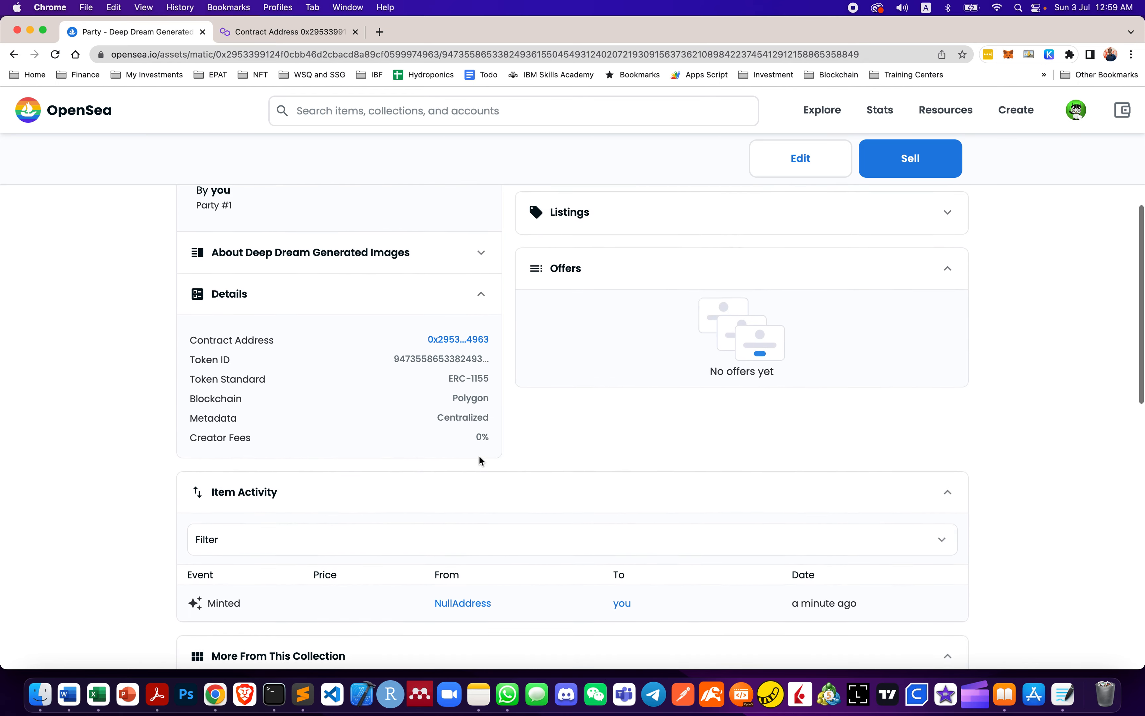
scroll(478, 455, up, 5)
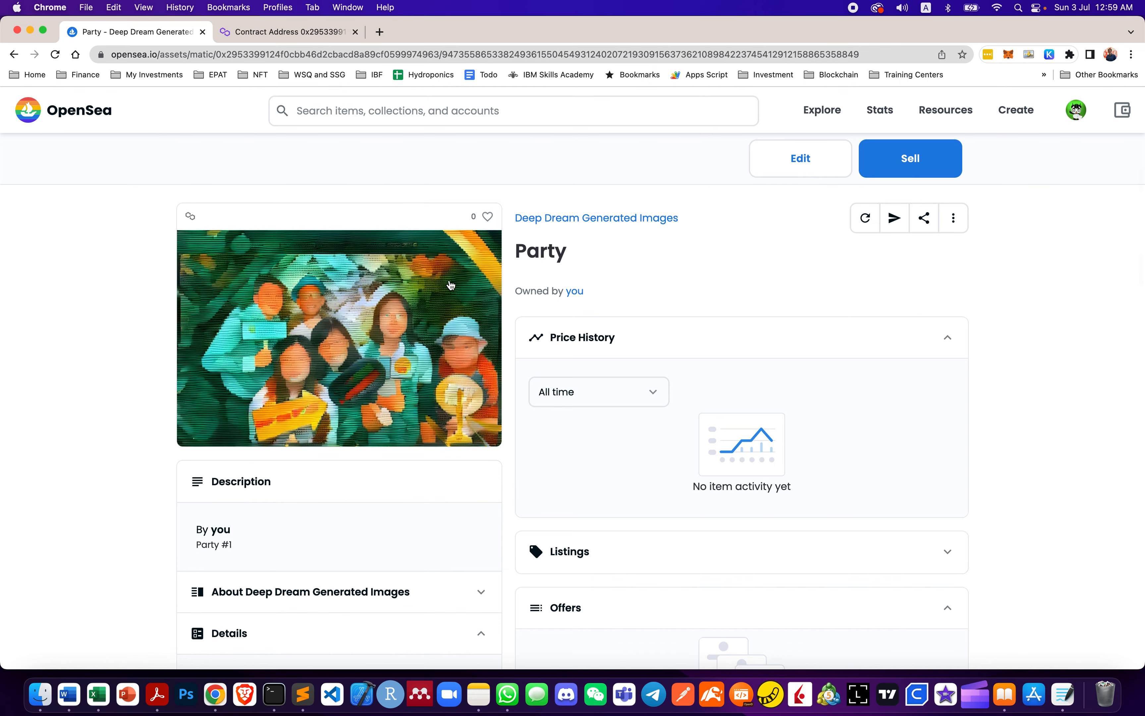
Start a sale listing for the Party item with a price of 0.02 ETH and a duration of 1 day
click(900, 165)
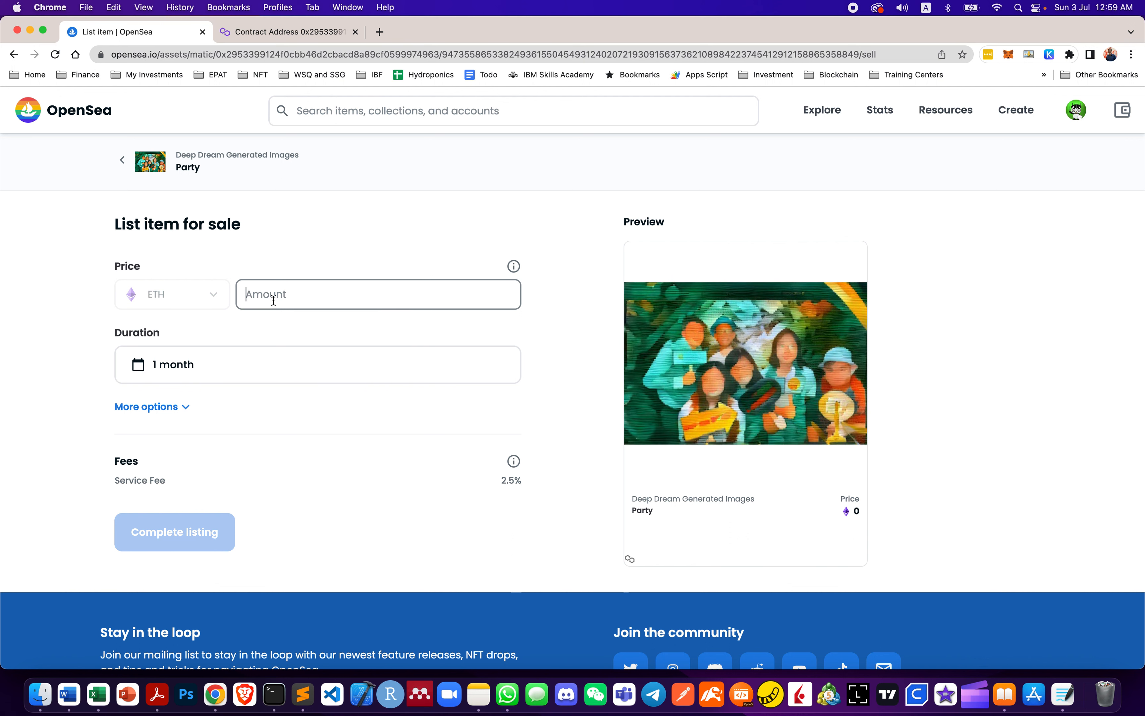
text(0.02)
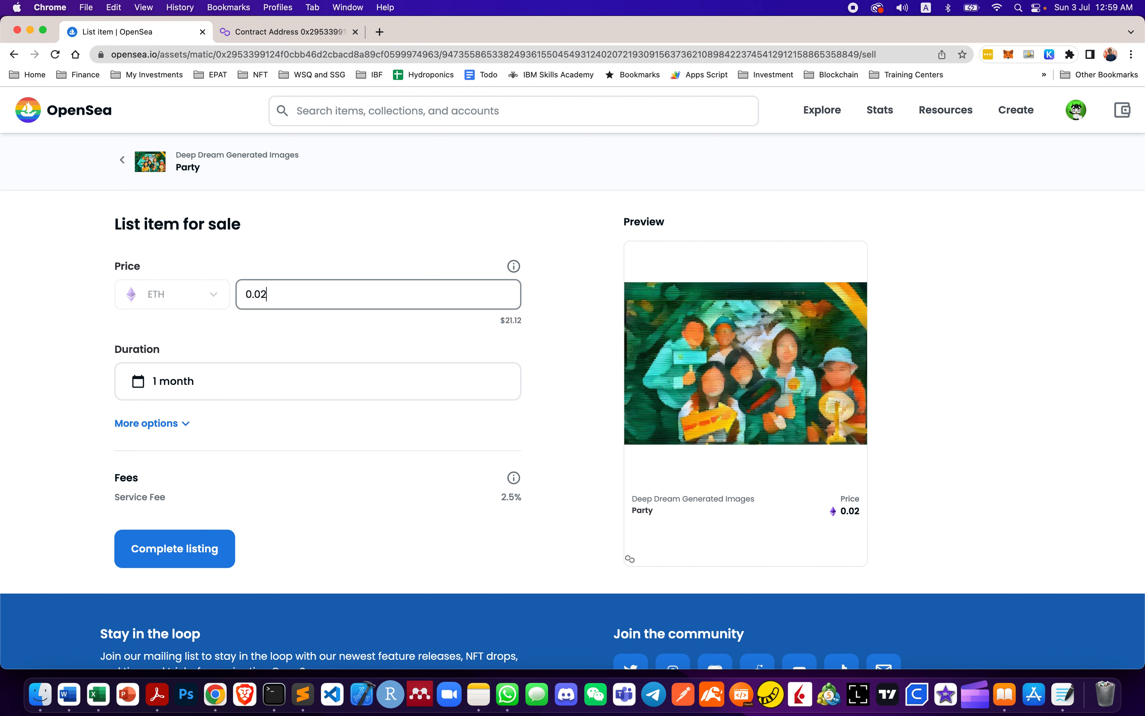
scroll(308, 353, down, 1)
click(307, 354)
scroll(289, 398, down, 1)
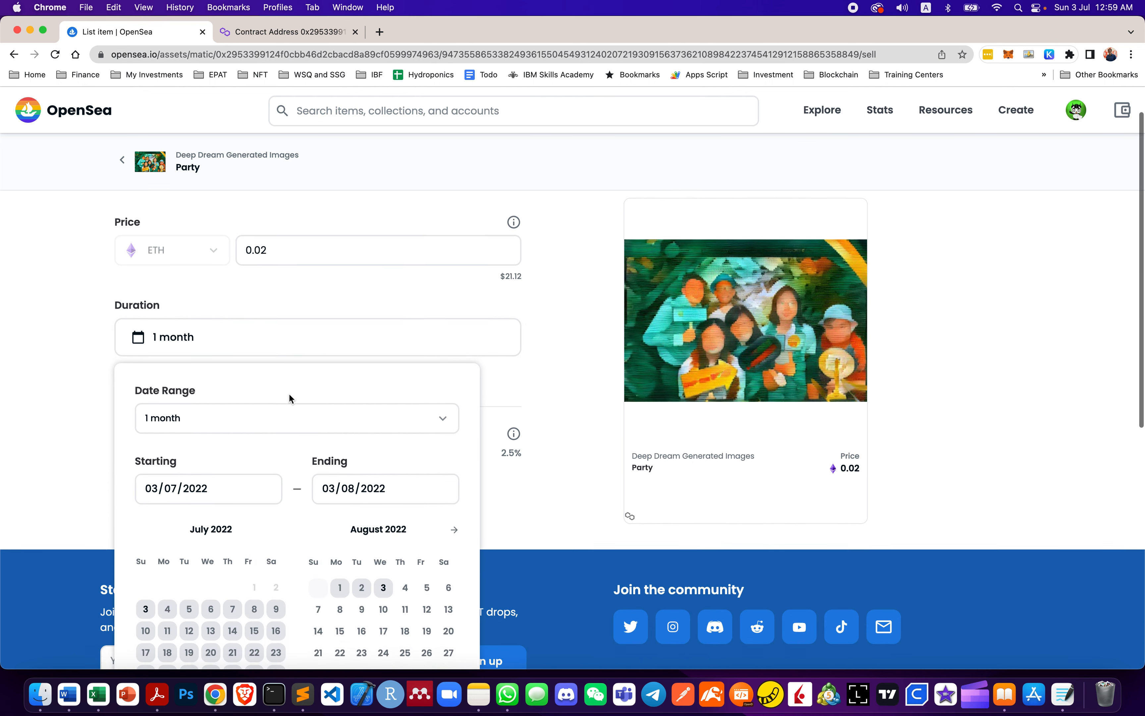
click(394, 407)
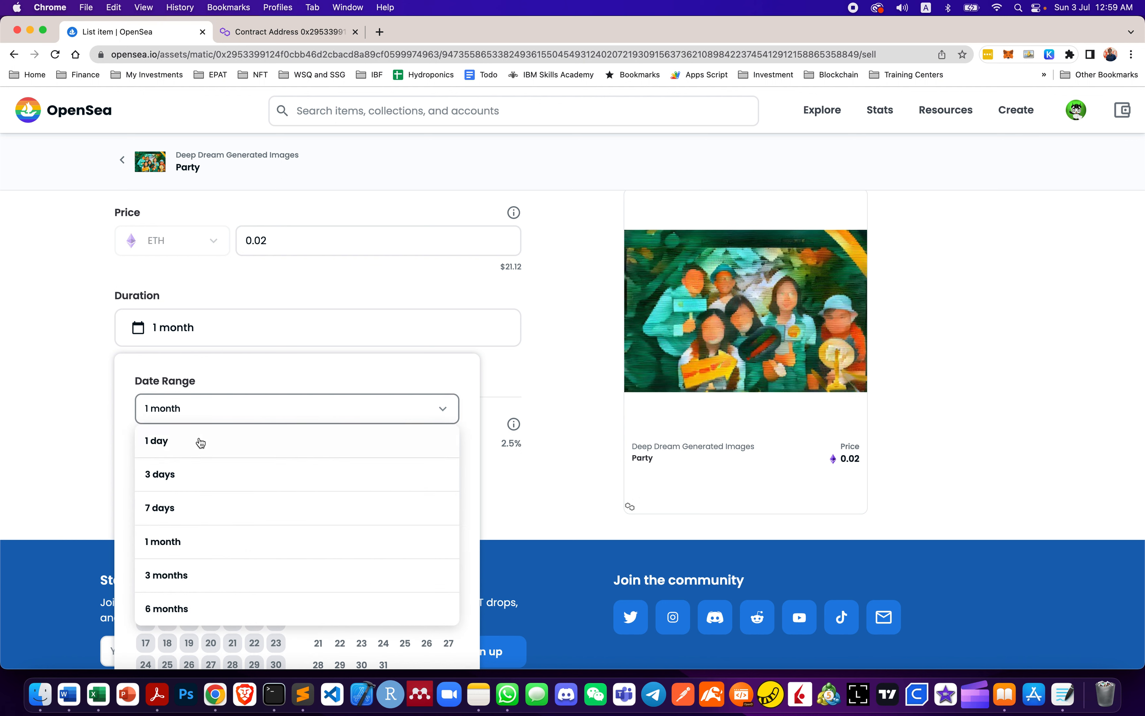
click(175, 455)
scroll(249, 459, down, 5)
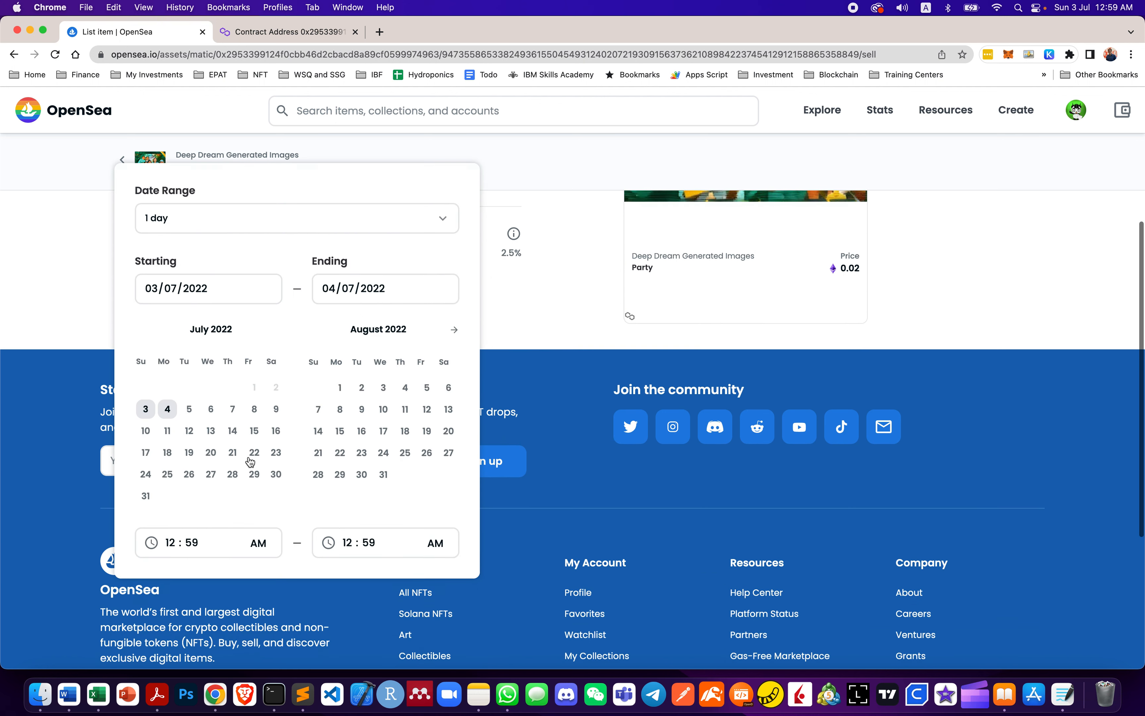
click(524, 324)
scroll(503, 327, up, 5)
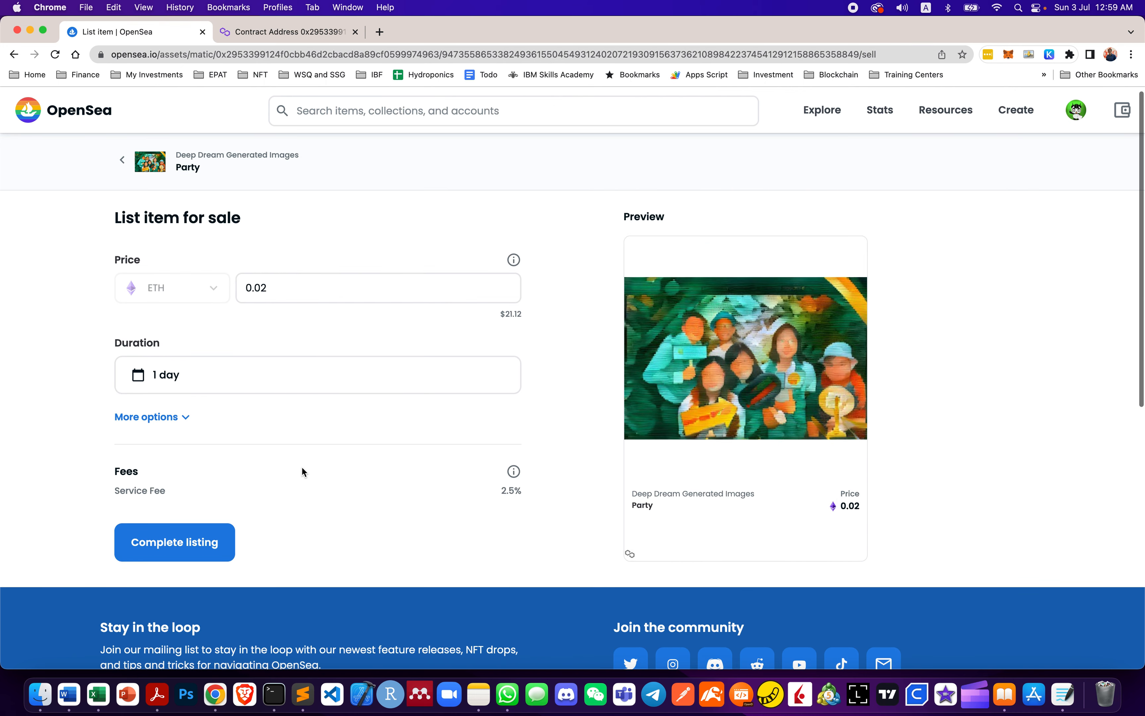
Complete the listing and sign the signature request in the MetaMask wallet after reading through its whole message
click(208, 549)
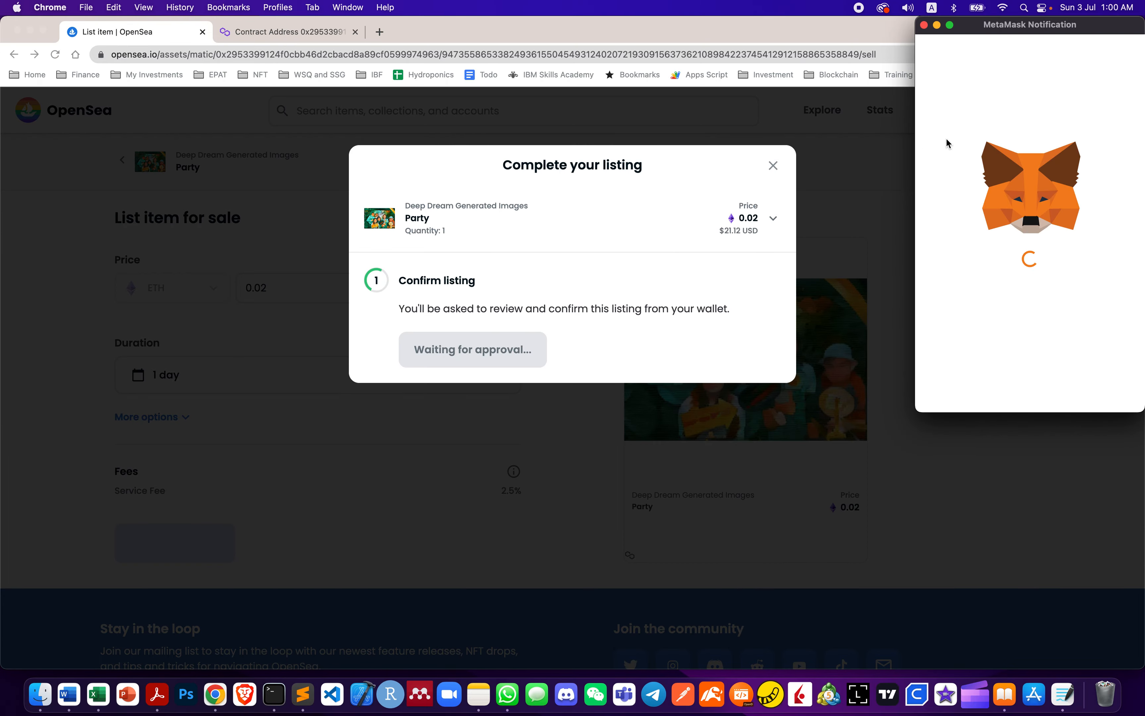
scroll(1000, 284, down, 10)
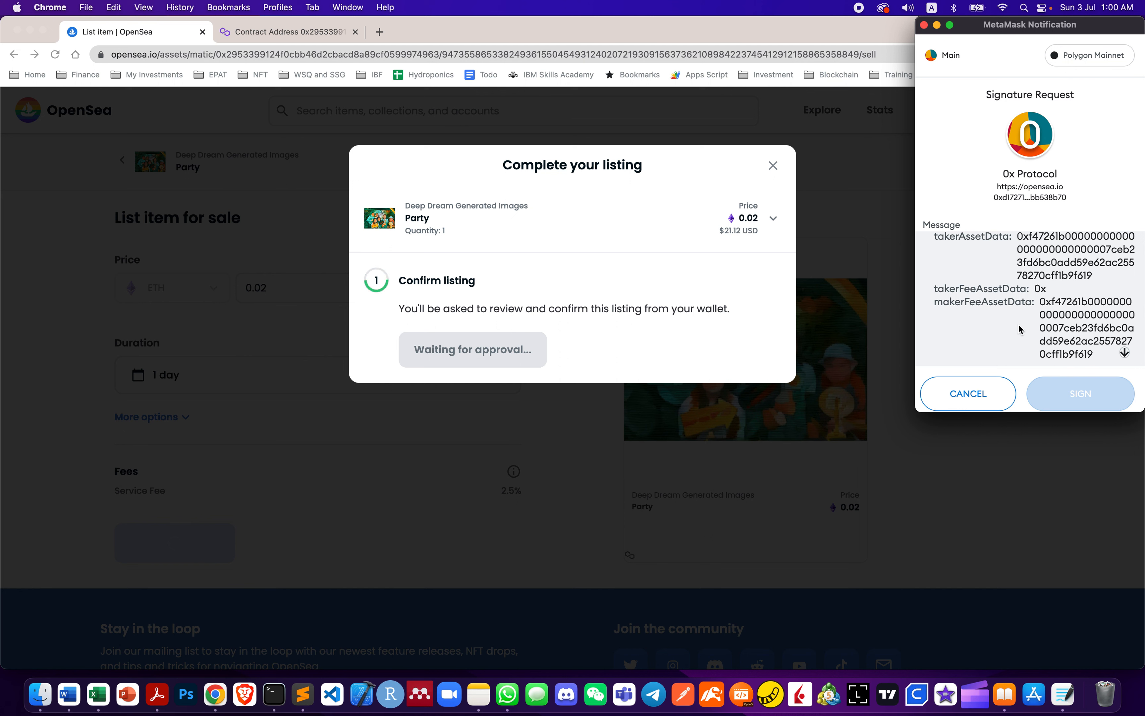
click(1072, 394)
scroll(1039, 269, down, 10)
scroll(1039, 269, up, 10)
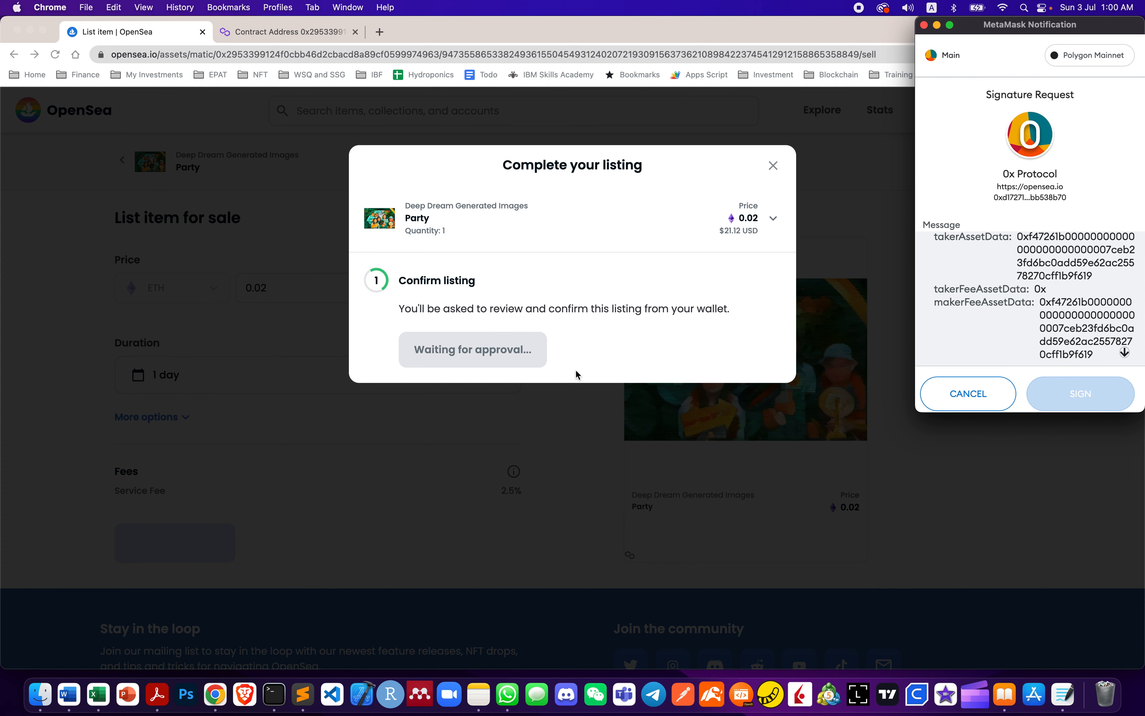
click(1125, 352)
click(1105, 391)
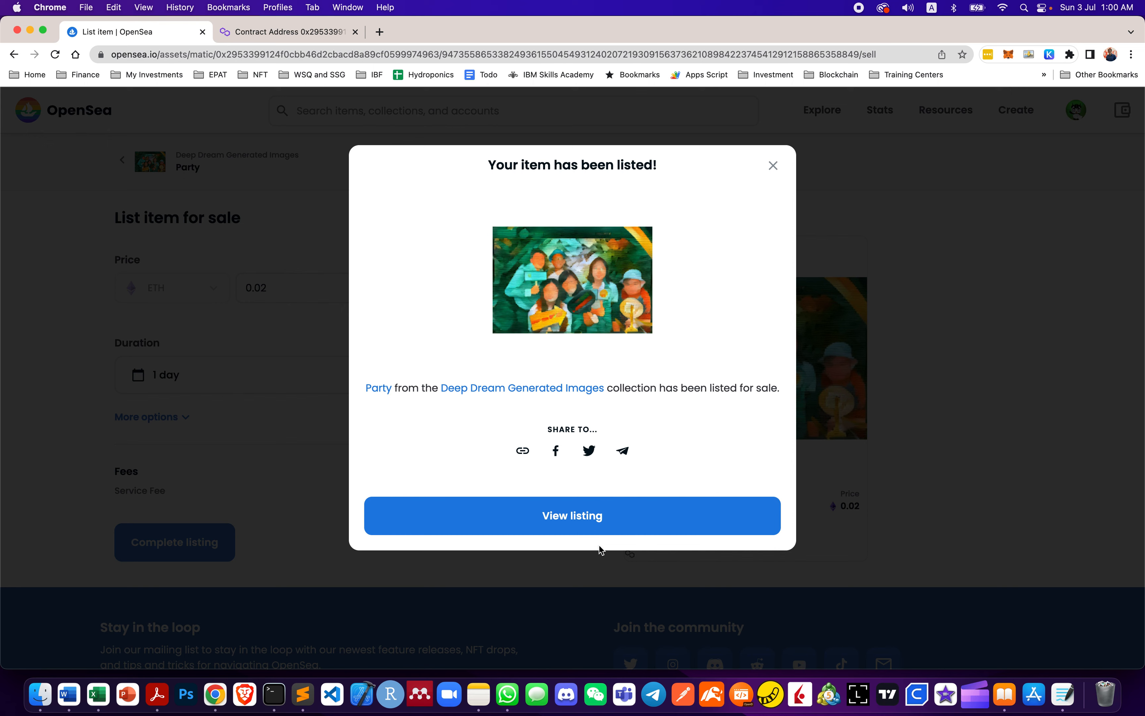
View the published Party listing and check its sale end time and current price
click(588, 519)
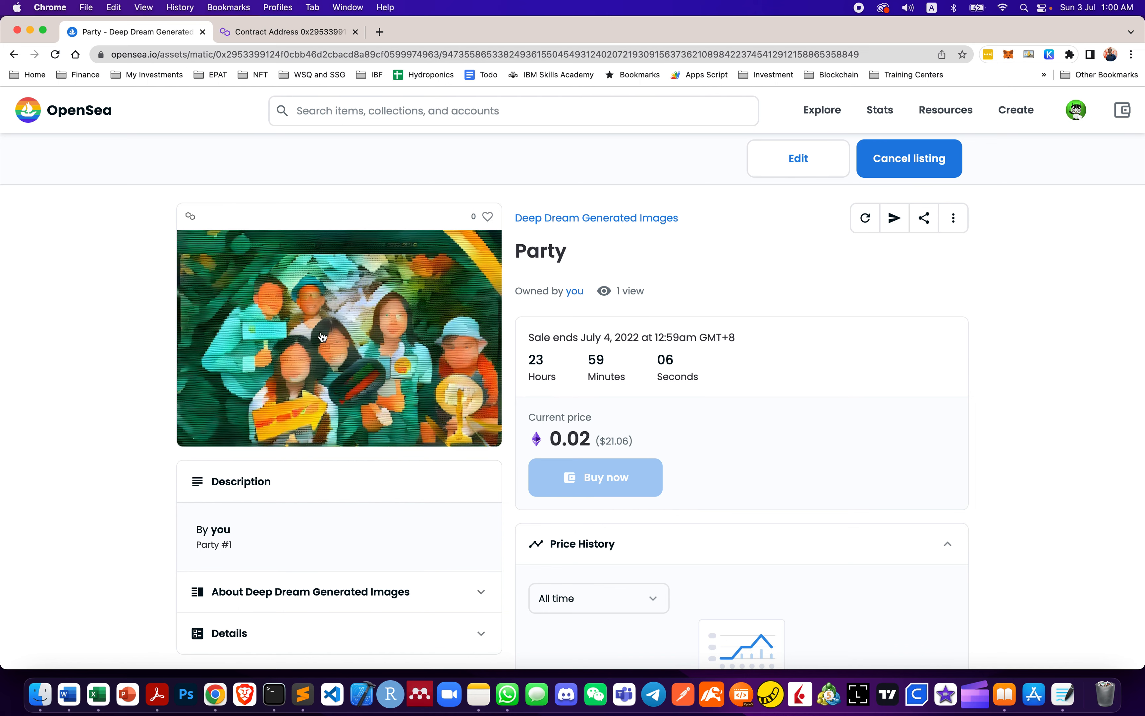
scroll(544, 341, down, 1)
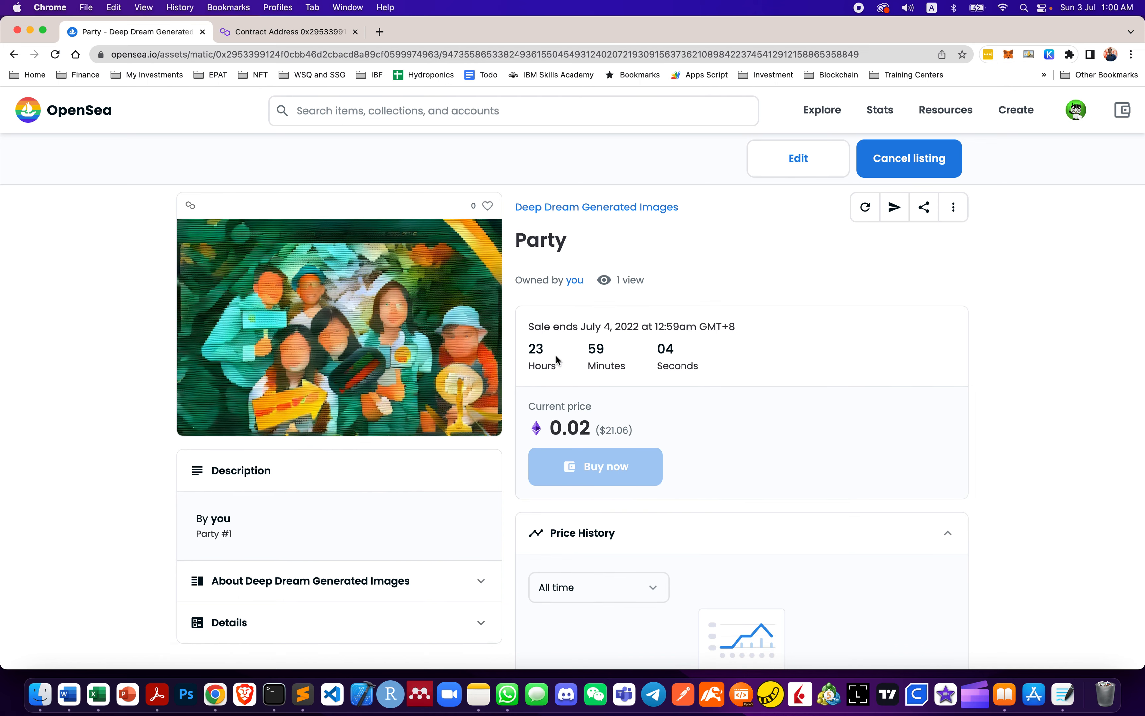
scroll(598, 431, up, 1)
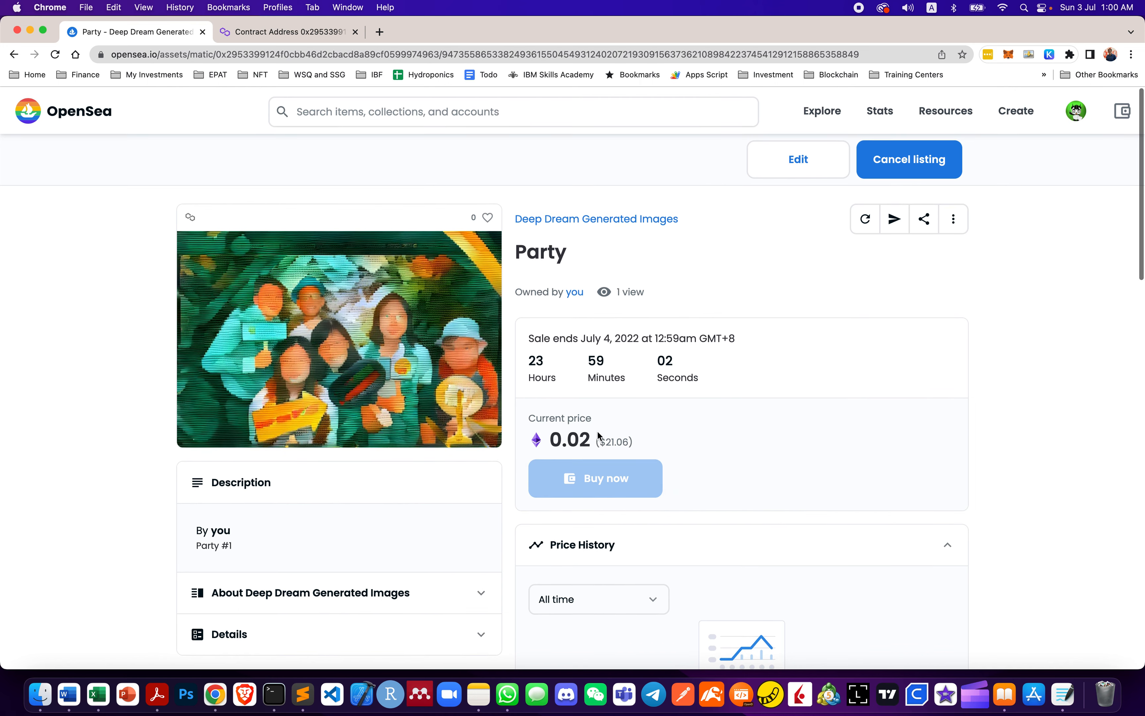